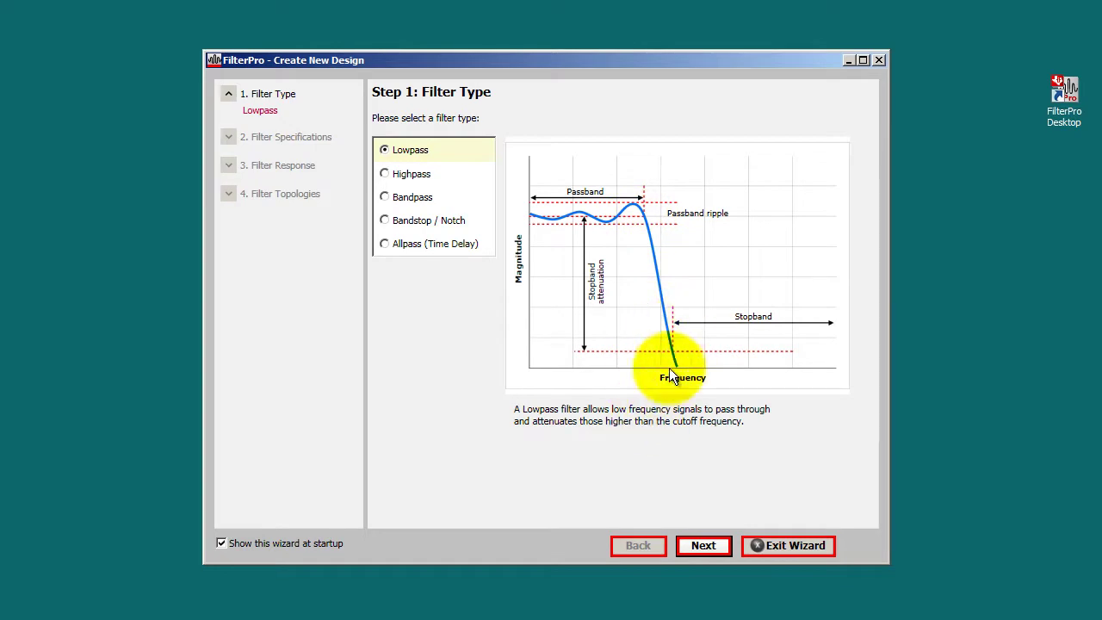
- Keep Lowpass as the filter type and advance to Step 2: Filter Specifications
{"action": "left_click", "coordinate": [703, 547]}
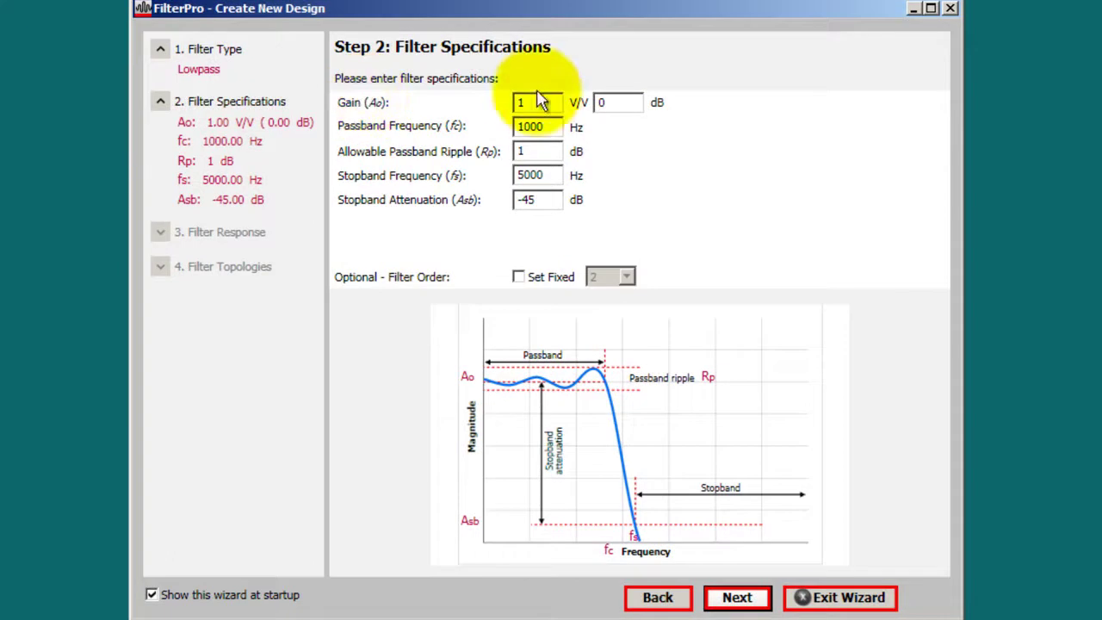
{"action": "double_click", "coordinate": [522, 101]}
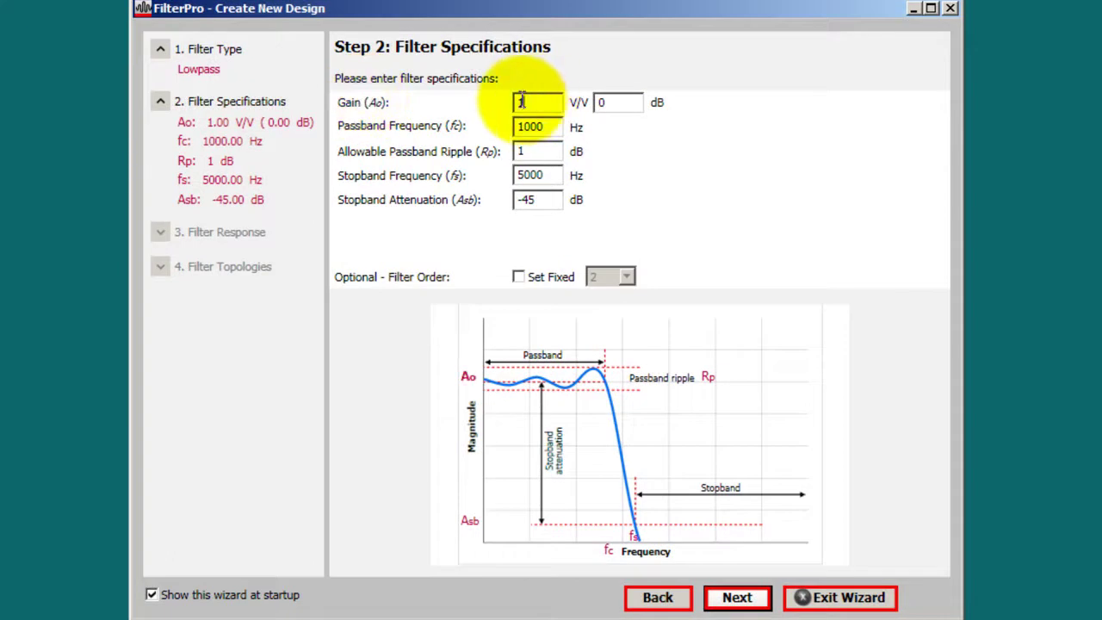
{"action": "double_click", "coordinate": [607, 103]}
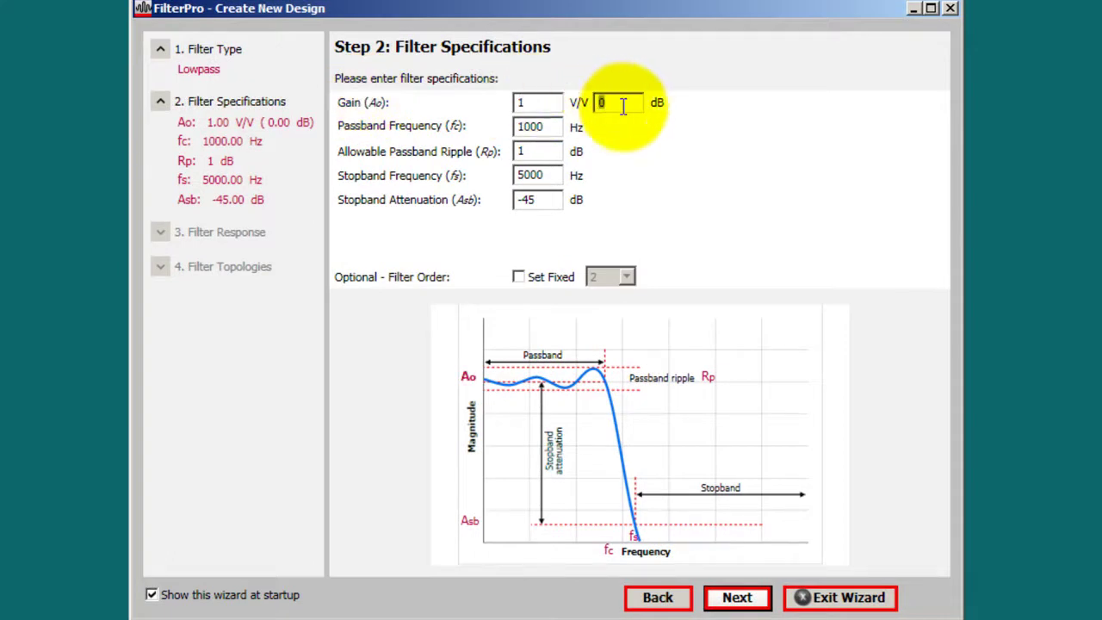
{"action": "type", "text": "1"}
{"action": "key", "text": "BackSpace"}
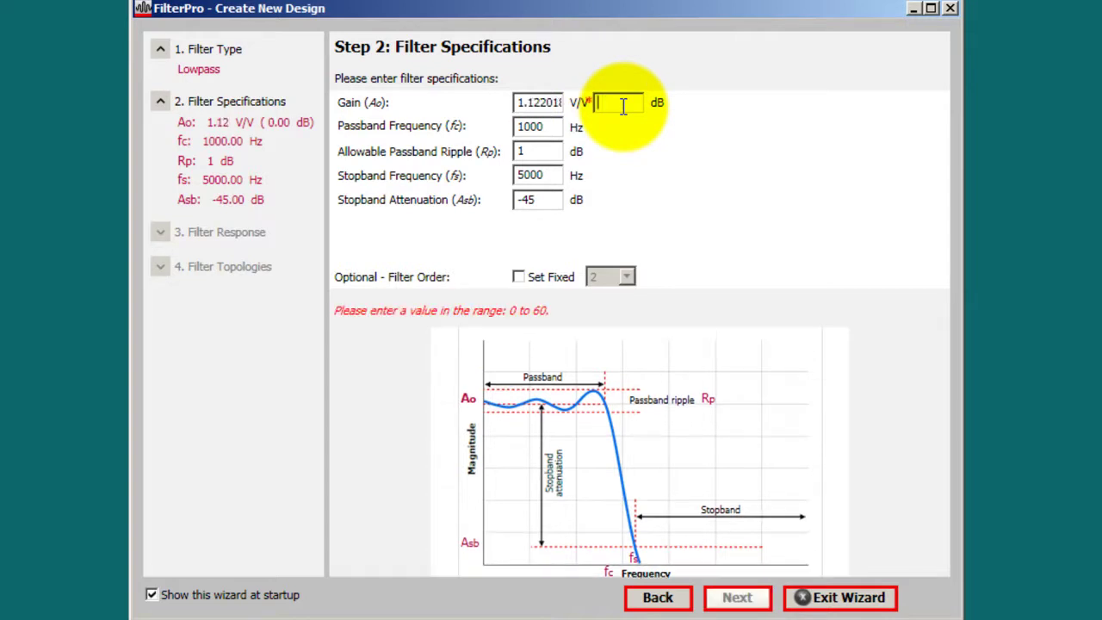
{"action": "double_click", "coordinate": [544, 102]}
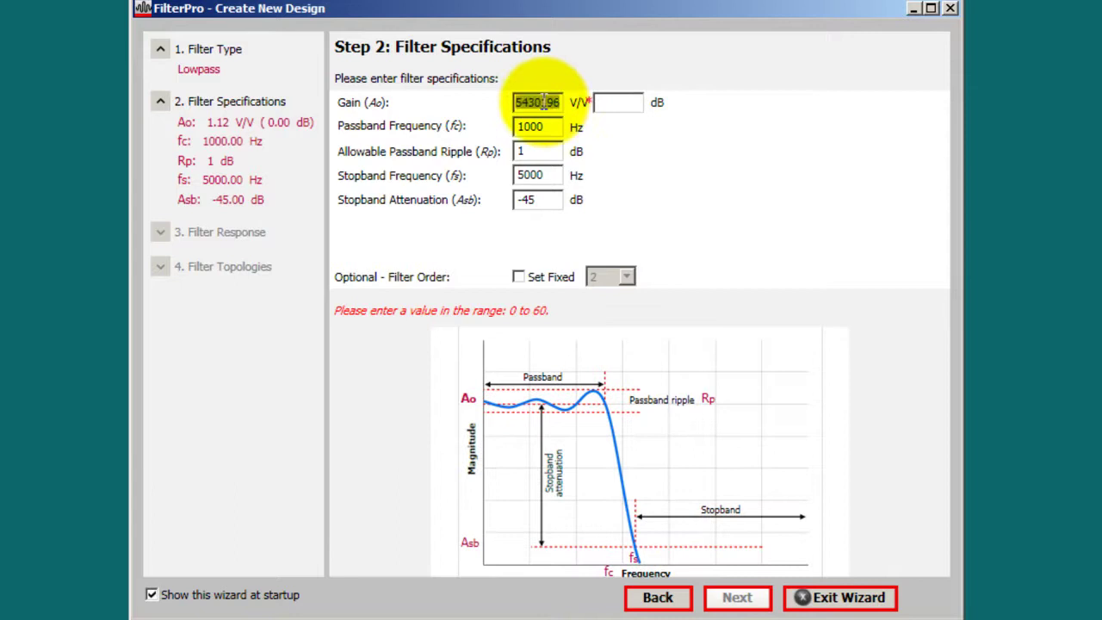
{"action": "type", "text": "1.5"}
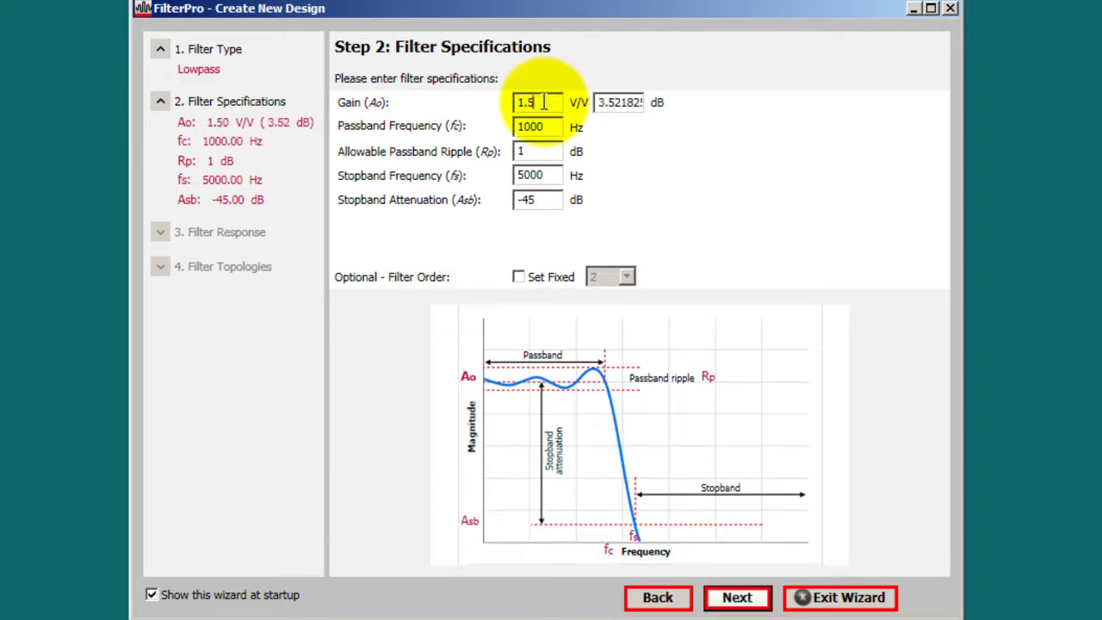
{"action": "double_click", "coordinate": [615, 102]}
{"action": "type", "text": "3.0"}
{"action": "key", "text": "BackSpace"}
{"action": "key", "text": "BackSpace"}
{"action": "key", "text": "BackSpace"}
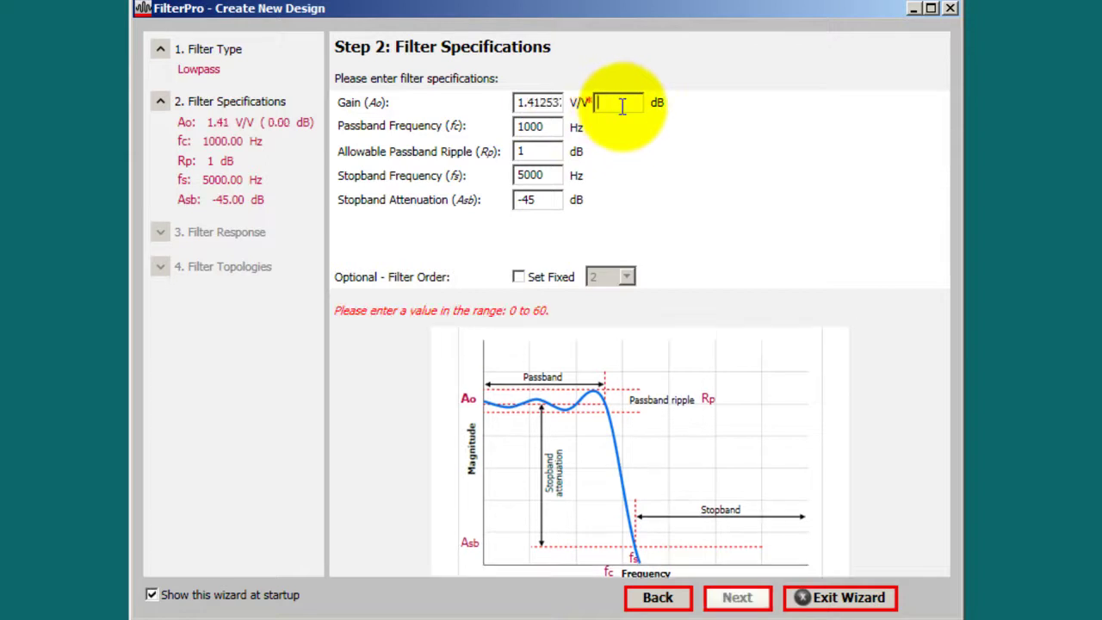
{"action": "type", "text": "0"}
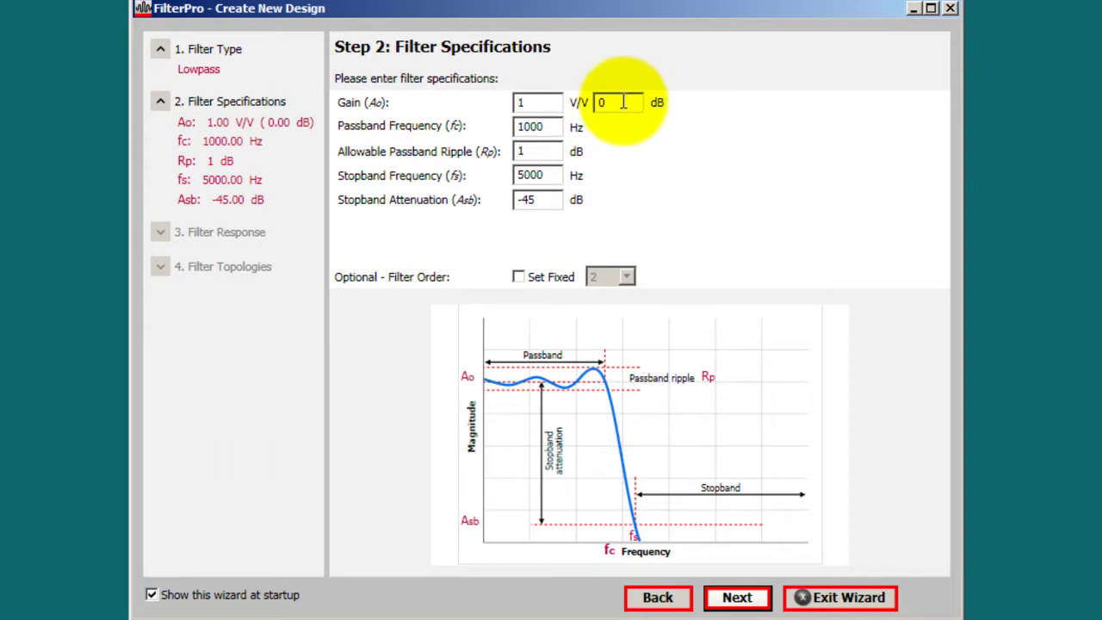
{"action": "left_click", "coordinate": [535, 127]}
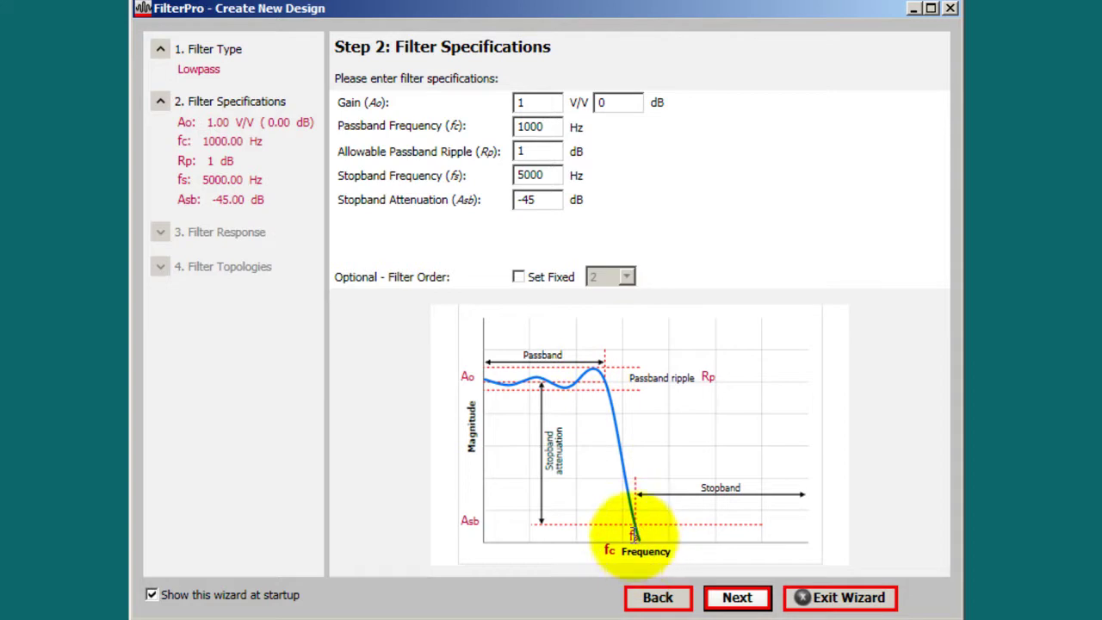
{"action": "left_click_drag", "start_coordinate": [548, 126], "coordinate": [519, 128]}
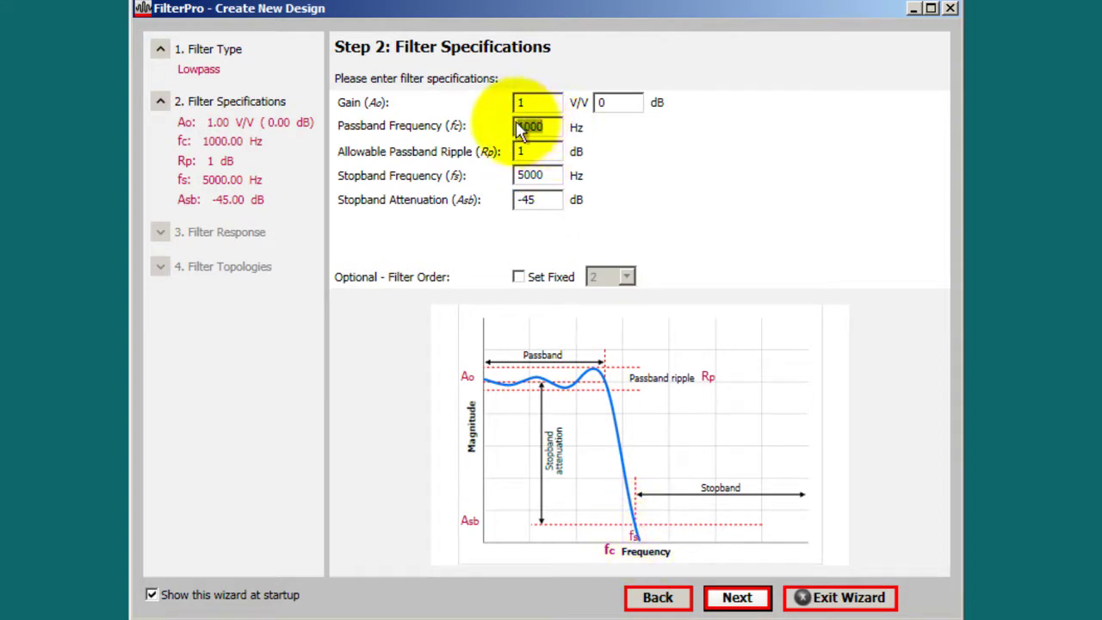
{"action": "left_click_drag", "start_coordinate": [548, 175], "coordinate": [517, 178]}
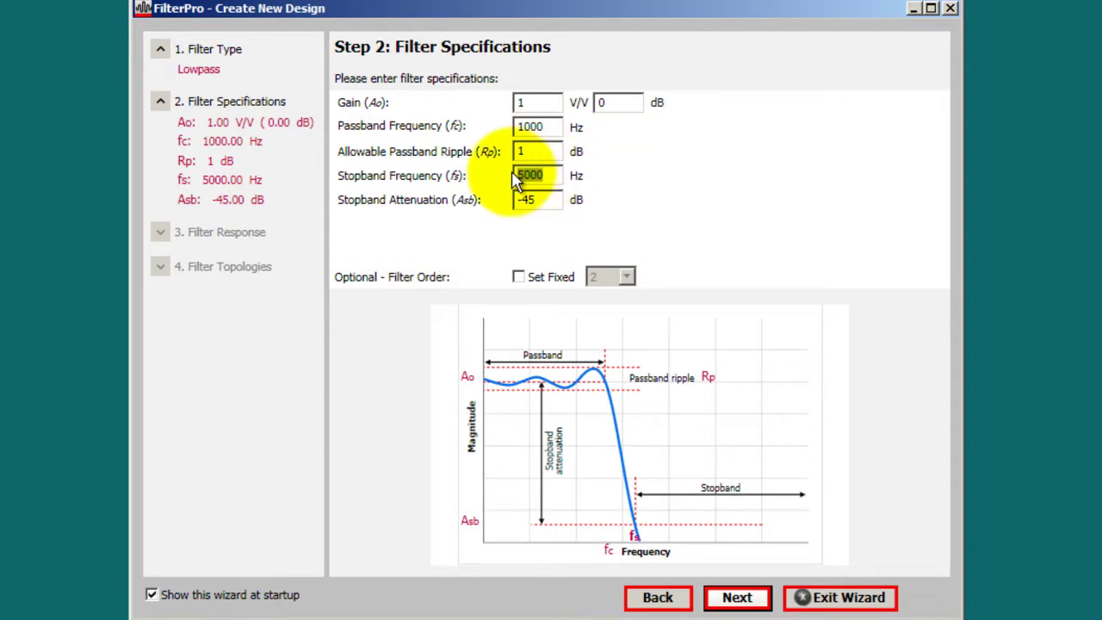
{"action": "double_click", "coordinate": [532, 128]}
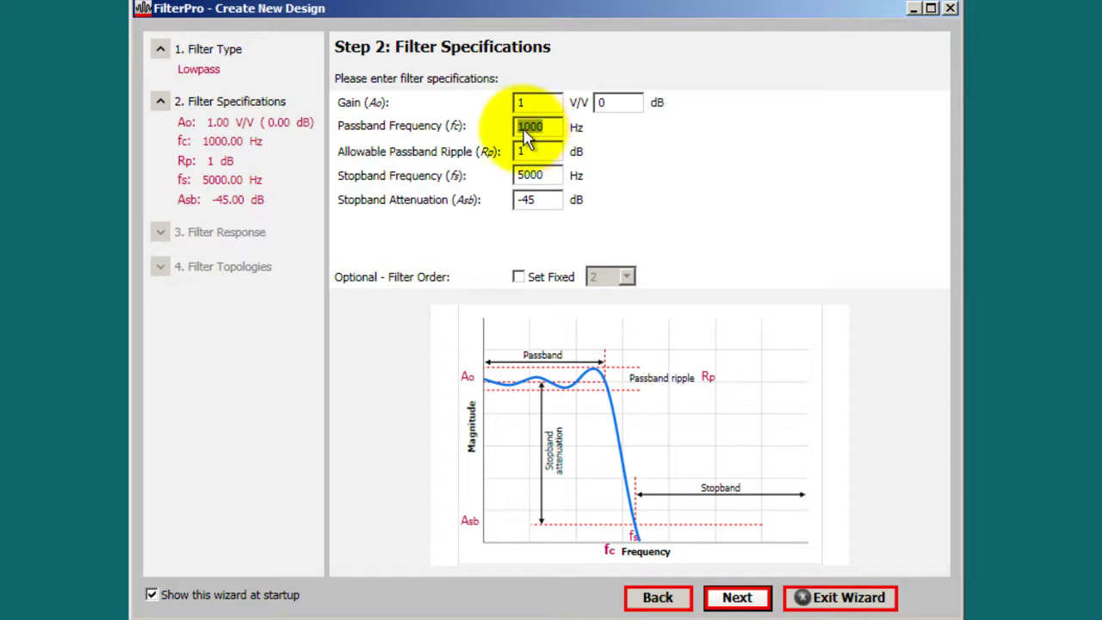
{"action": "left_click", "coordinate": [531, 174]}
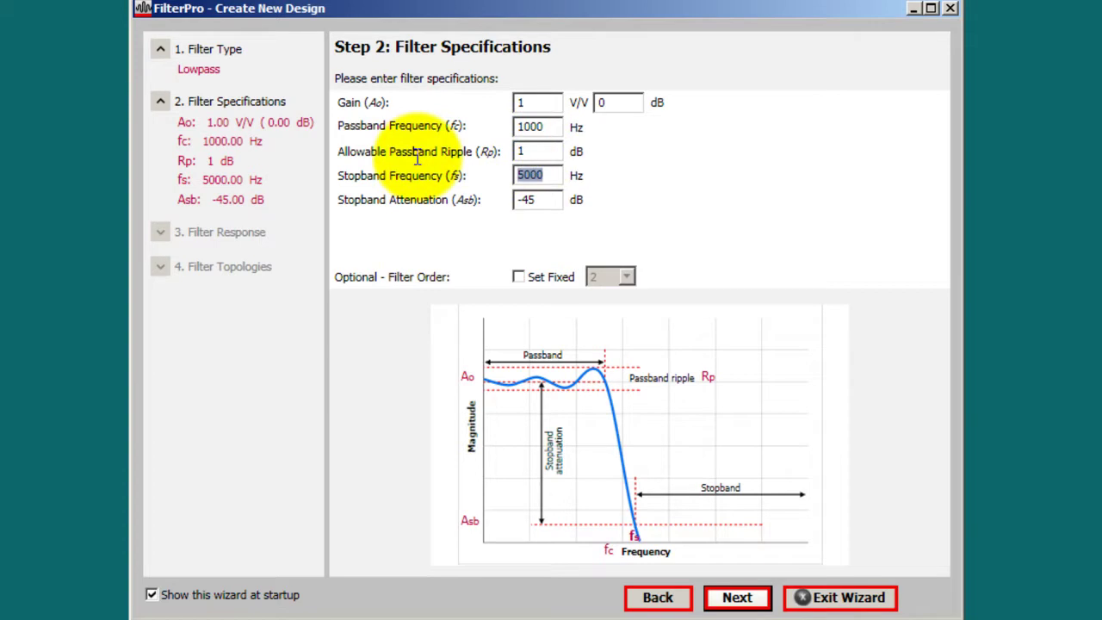
{"action": "left_click", "coordinate": [538, 153]}
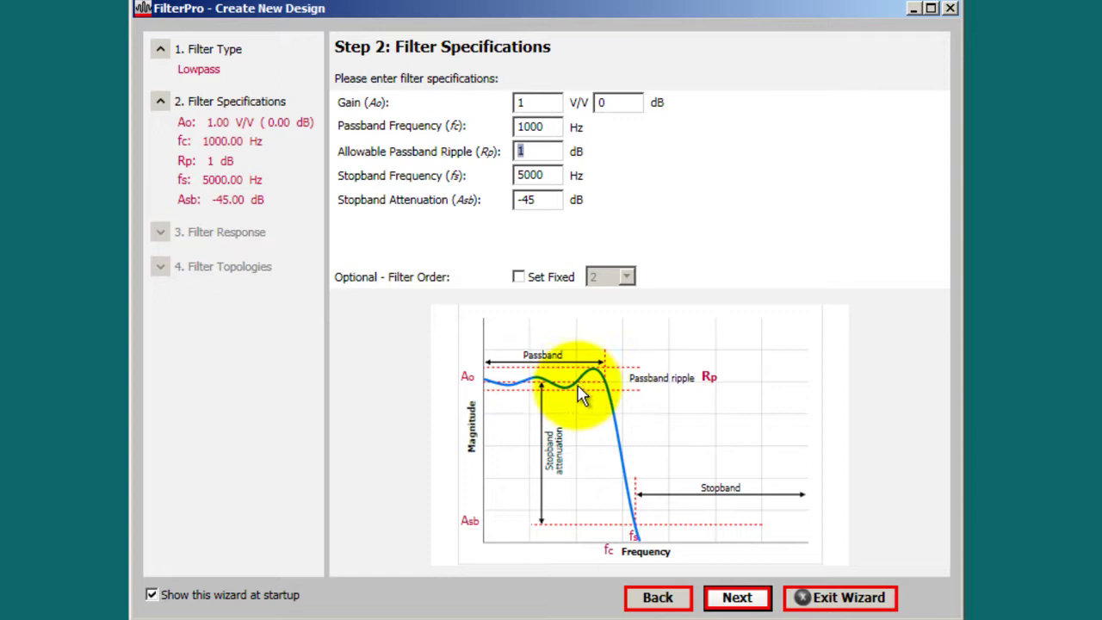
- Change the allowable passband ripple from 1 dB to 2 dB, leaving stopband attenuation at -45 dB
{"action": "left_click", "coordinate": [554, 152]}
{"action": "key", "text": "BackSpace"}
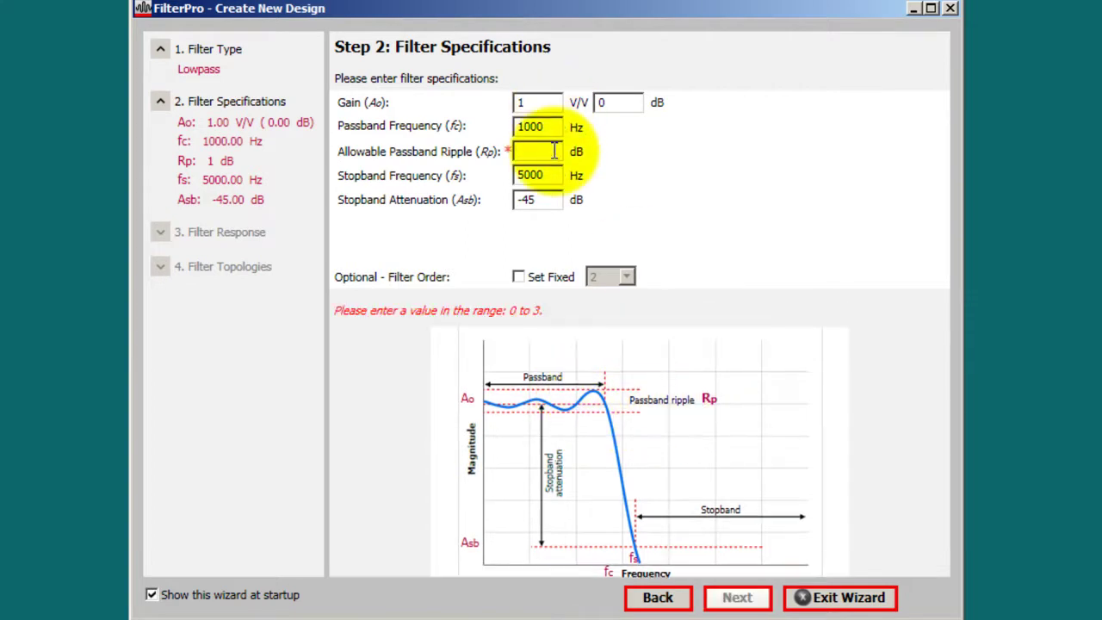
{"action": "type", "text": "2"}
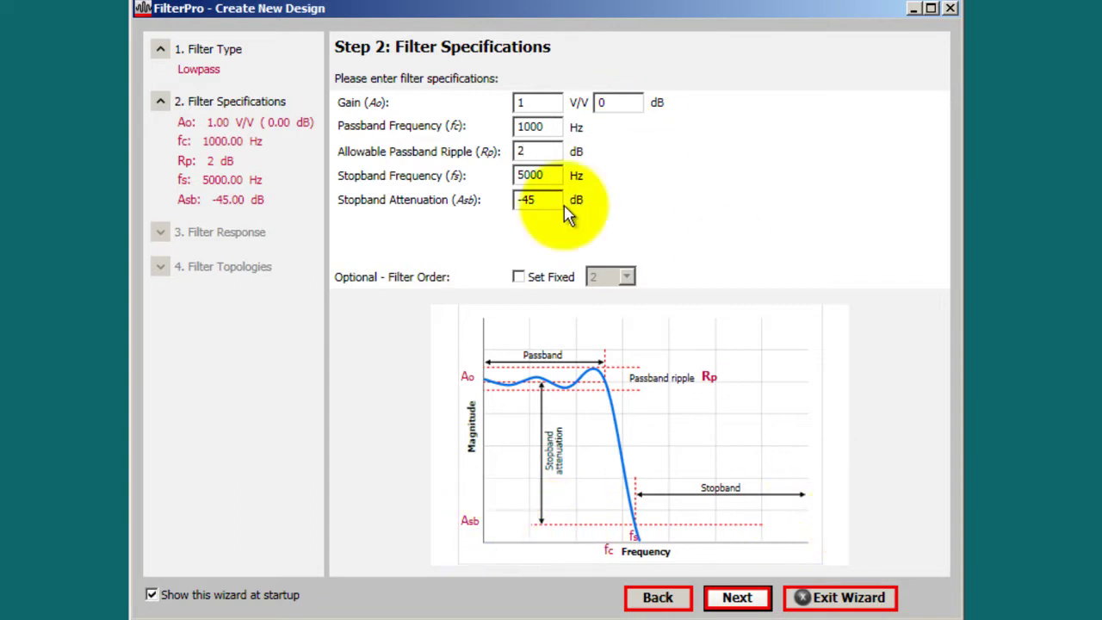
{"action": "left_click_drag", "start_coordinate": [536, 202], "coordinate": [510, 202]}
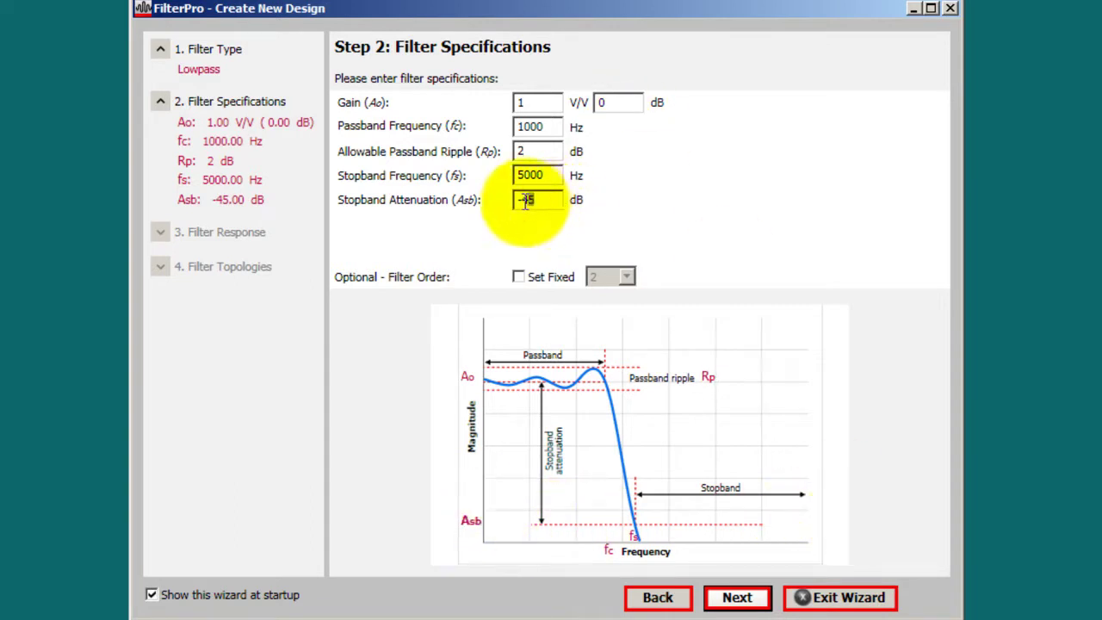
{"action": "left_click", "coordinate": [551, 202]}
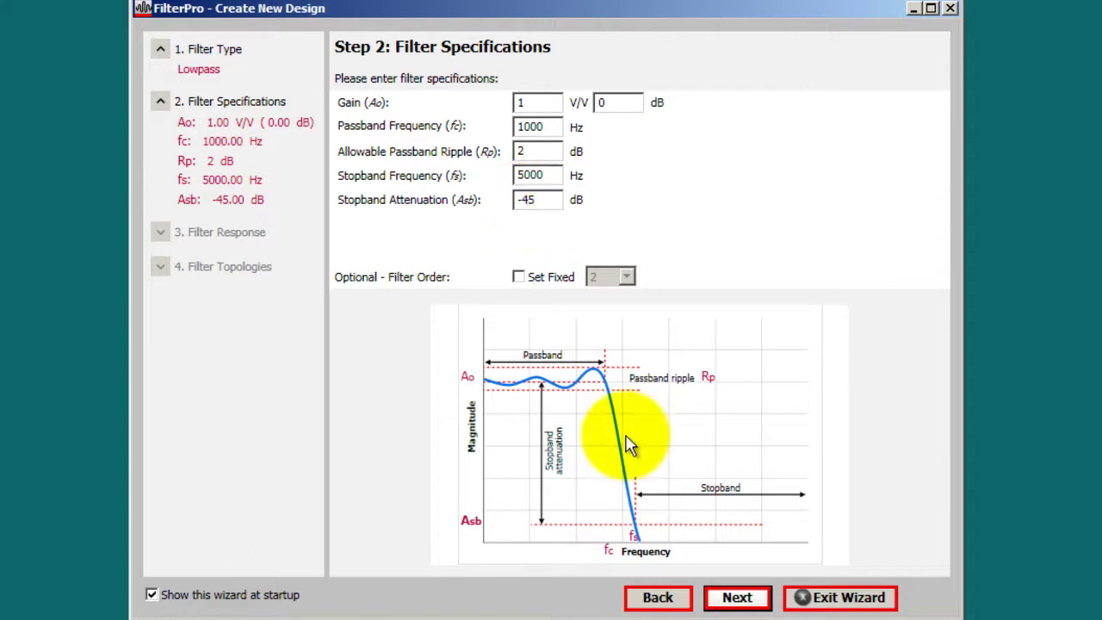
- Advance to Step 3: Filter Response and scroll through the Response Type table
{"action": "left_click", "coordinate": [737, 604]}
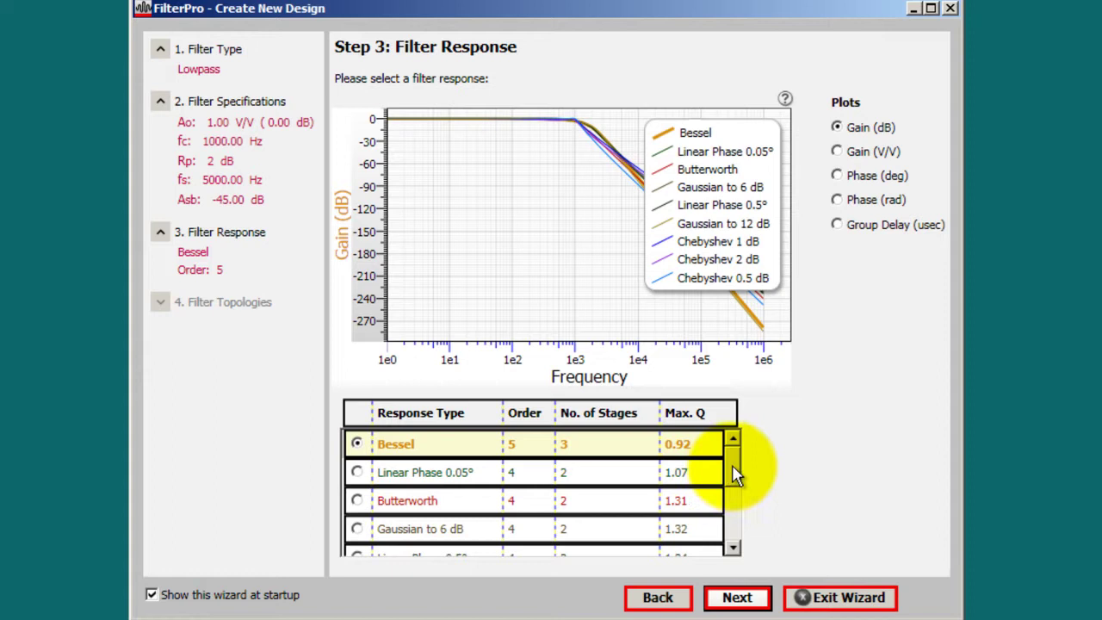
{"action": "left_click_drag", "start_coordinate": [732, 464], "coordinate": [734, 532]}
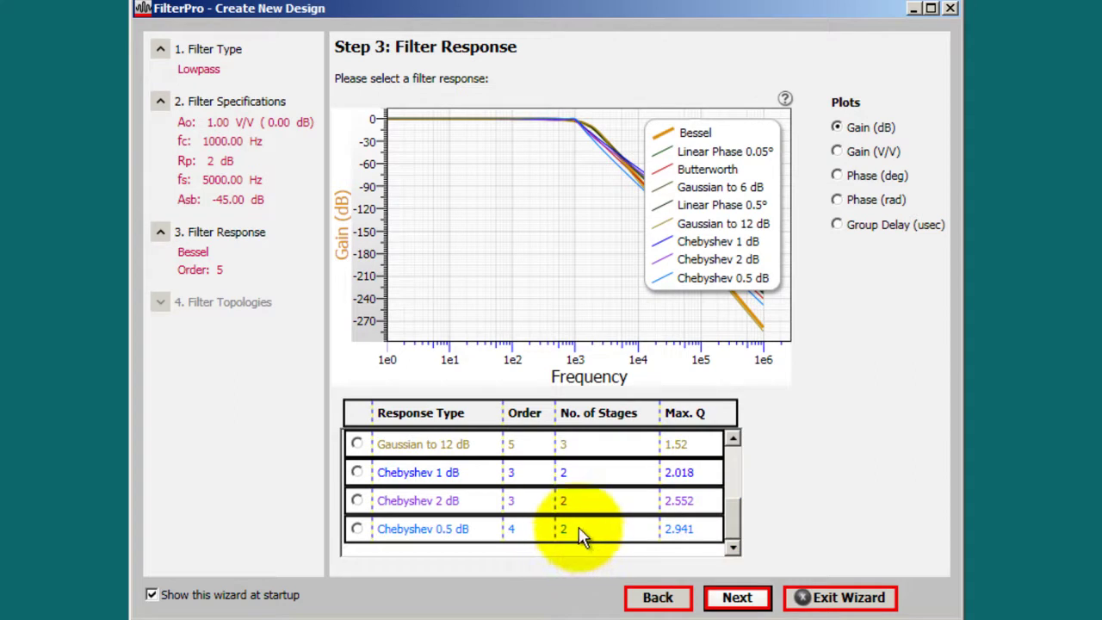
{"action": "left_click_drag", "start_coordinate": [735, 516], "coordinate": [733, 451]}
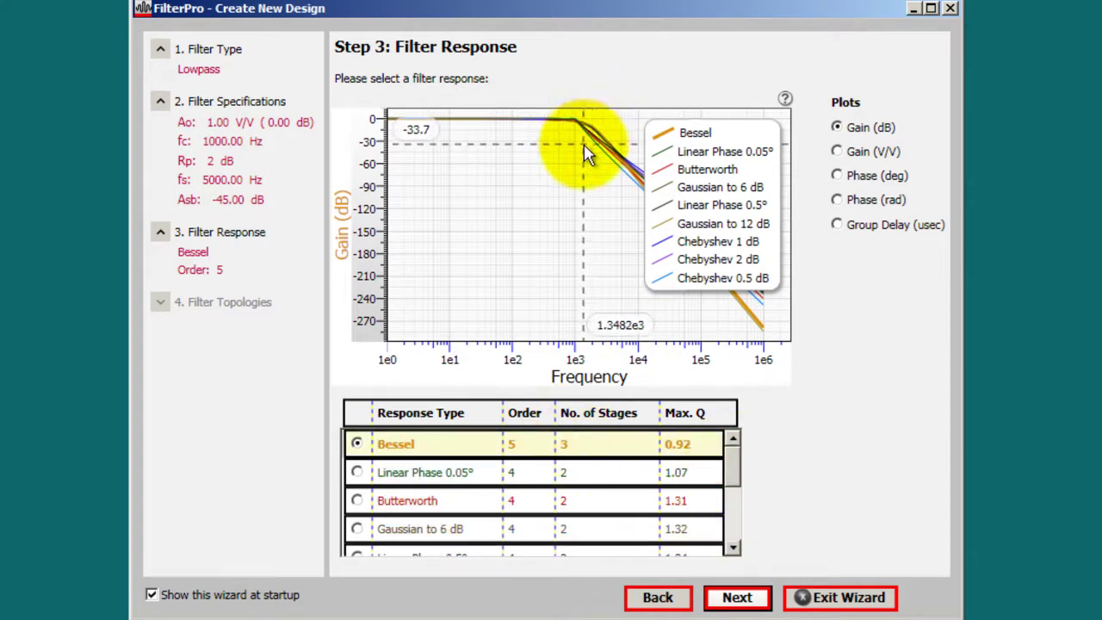
- Zoom and pan the gain plot to follow the candidate curves' rolloff toward 1e4 Hz
{"action": "scroll", "coordinate": [580, 131], "scroll_direction": "up", "scroll_amount": 5}
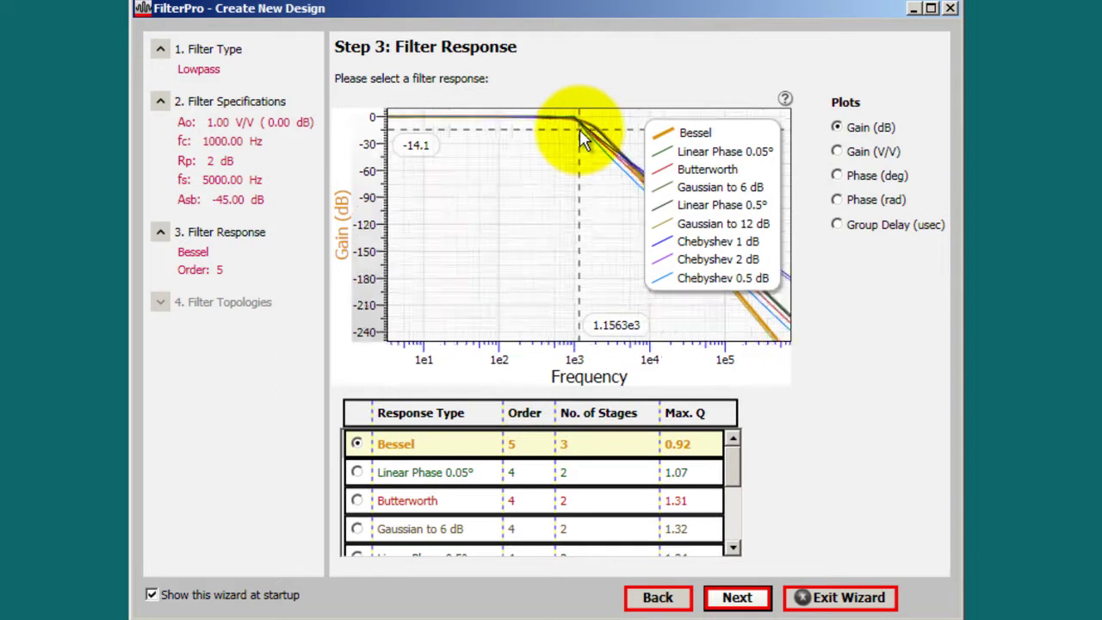
{"action": "scroll", "coordinate": [580, 130], "scroll_direction": "down", "scroll_amount": 6}
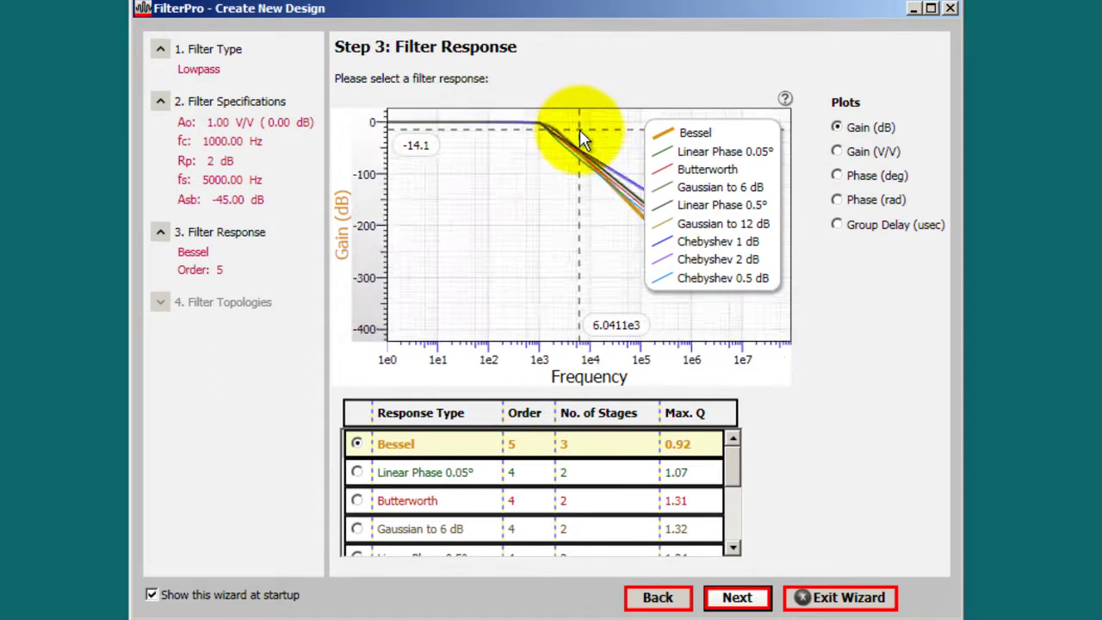
{"action": "scroll", "coordinate": [544, 124], "scroll_direction": "up", "scroll_amount": 1}
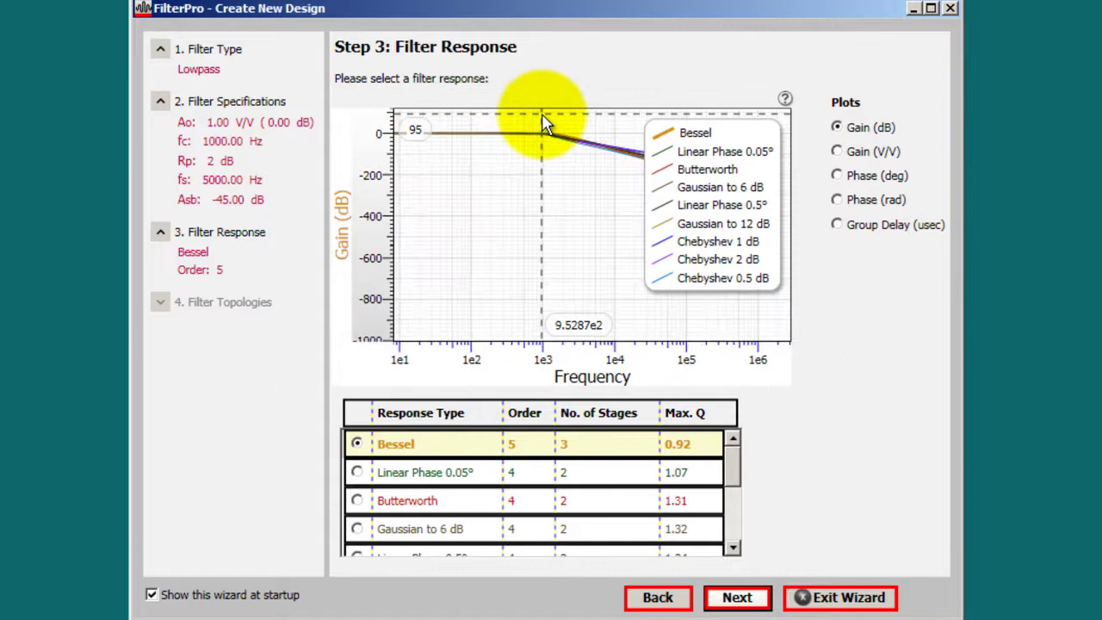
{"action": "scroll", "coordinate": [544, 123], "scroll_direction": "up", "scroll_amount": 4}
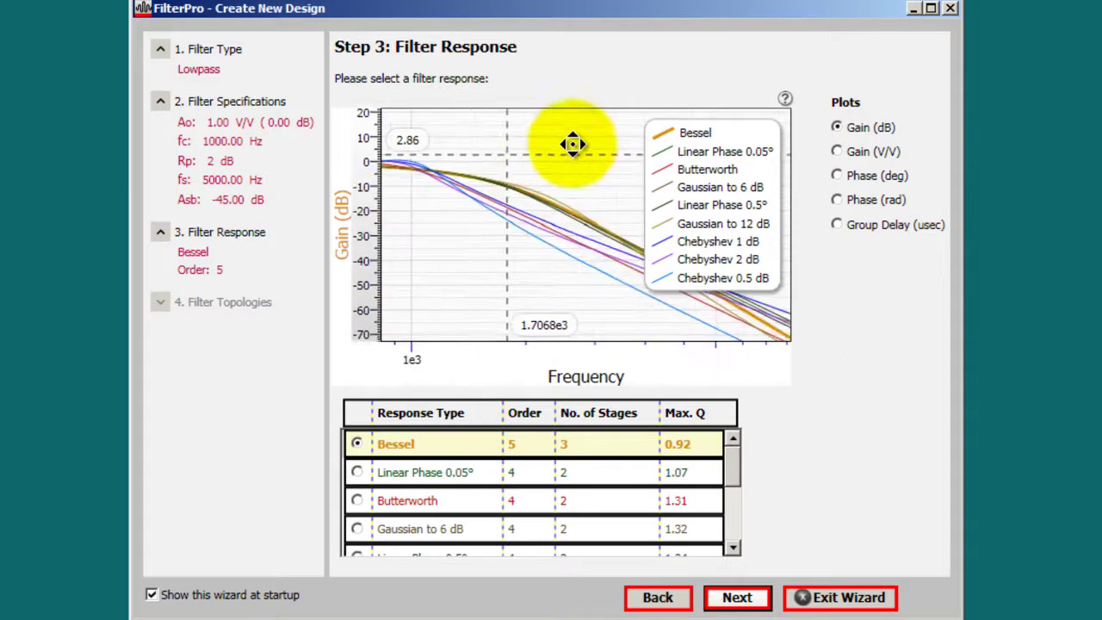
{"action": "left_click_drag", "start_coordinate": [599, 211], "coordinate": [570, 177]}
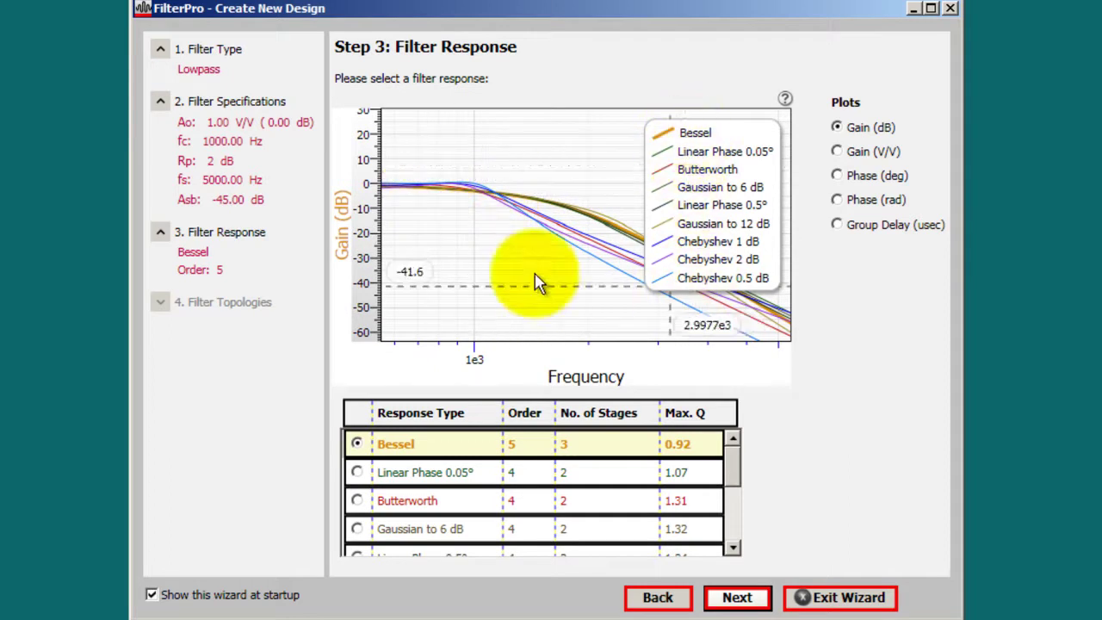
{"action": "left_click_drag", "start_coordinate": [493, 222], "coordinate": [632, 141]}
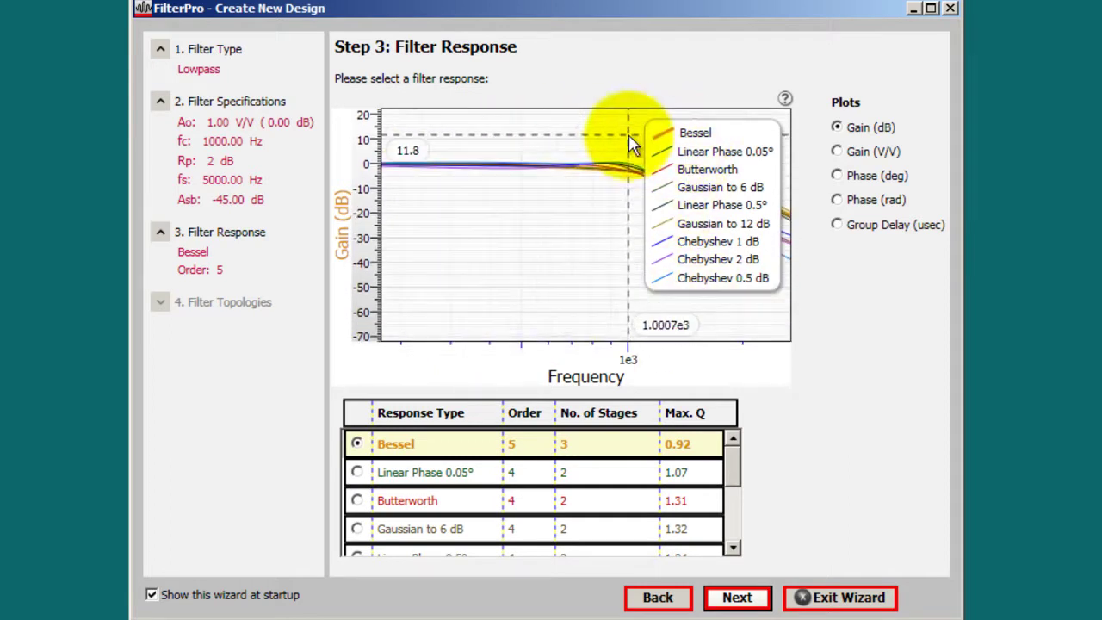
{"action": "left_click_drag", "start_coordinate": [594, 247], "coordinate": [546, 235]}
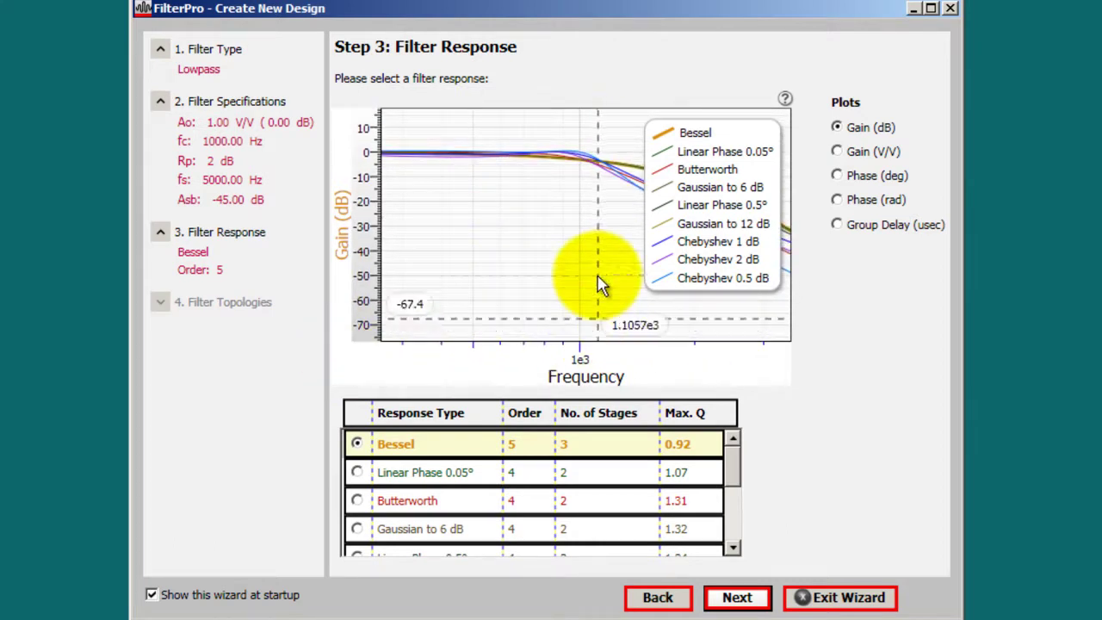
{"action": "left_click_drag", "start_coordinate": [408, 242], "coordinate": [475, 241]}
{"action": "left_click_drag", "start_coordinate": [453, 300], "coordinate": [433, 303]}
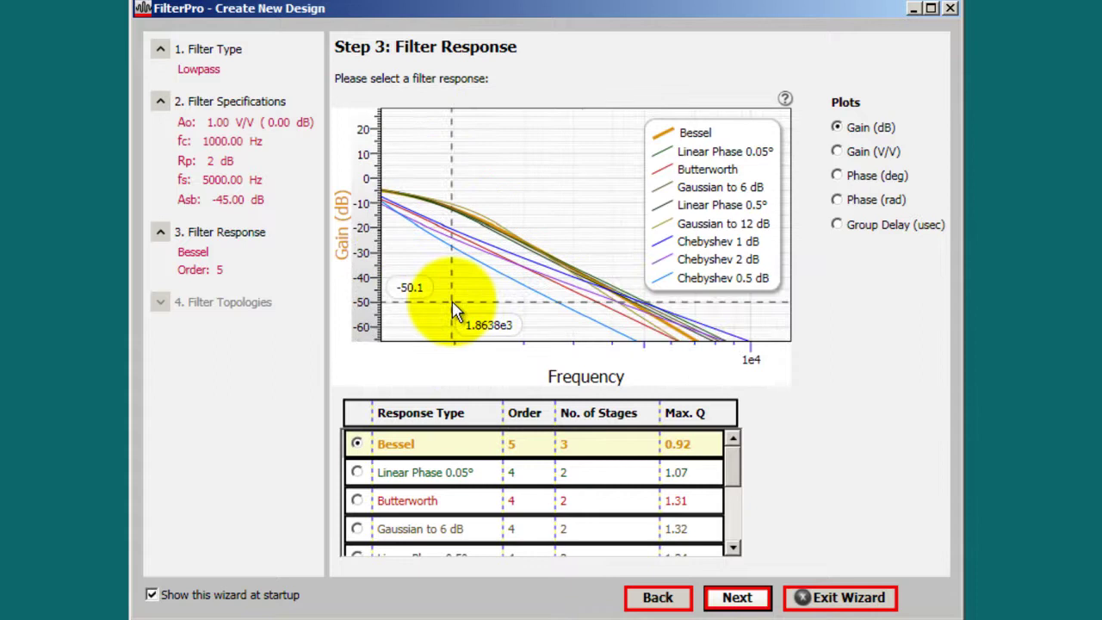
{"action": "left_click_drag", "start_coordinate": [529, 205], "coordinate": [534, 180]}
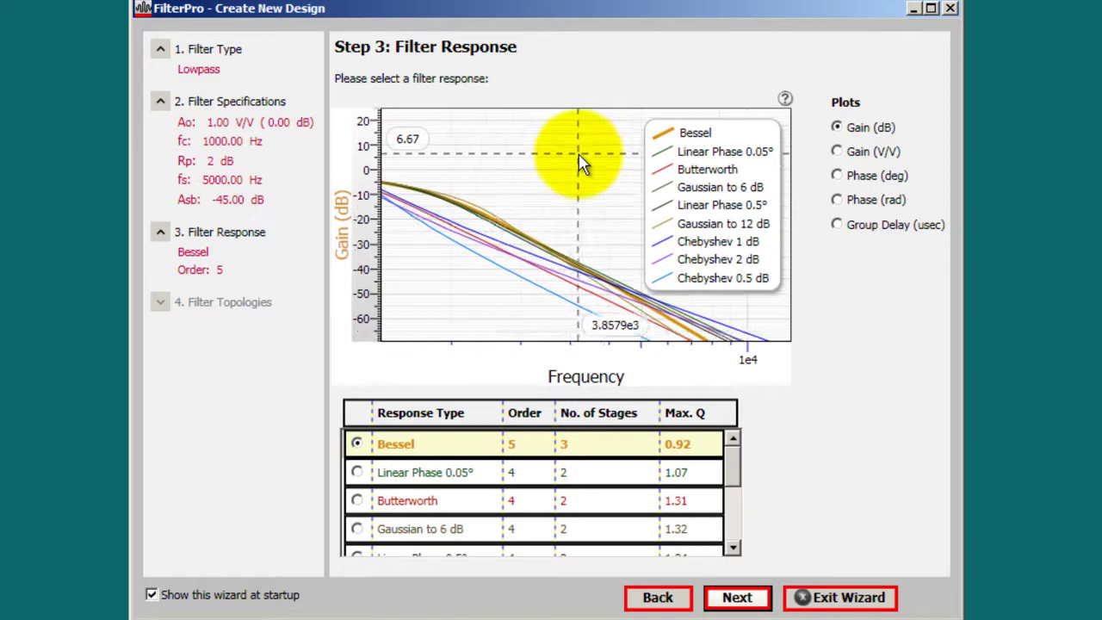
- Zoom further into the gain plot, centred on the 1 kHz corner
{"action": "scroll", "coordinate": [582, 164], "scroll_direction": "down", "scroll_amount": 3}
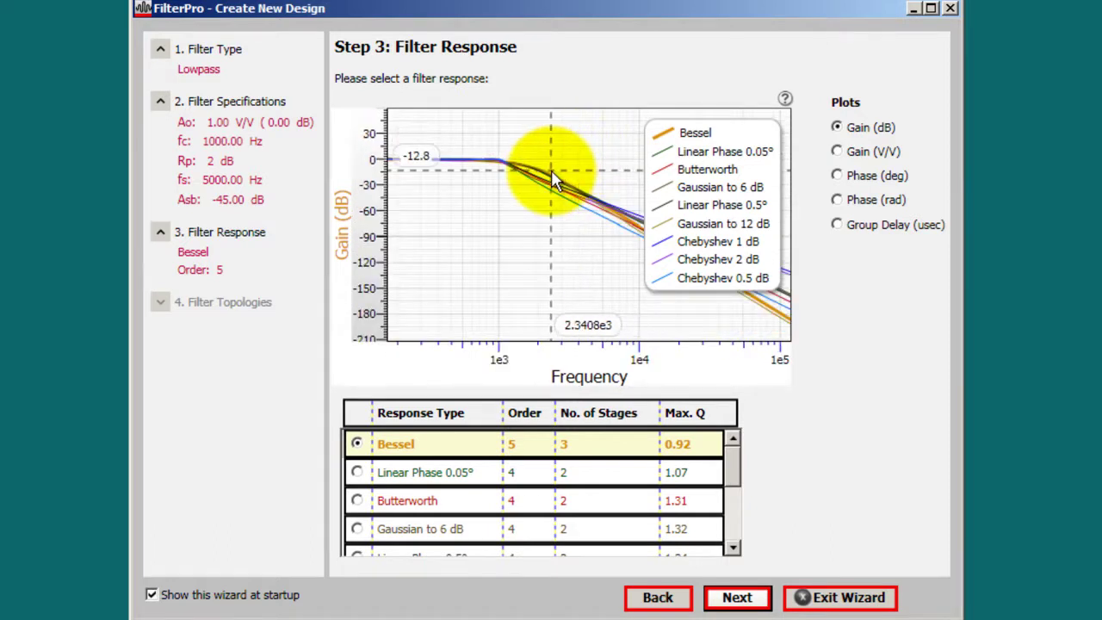
{"action": "scroll", "coordinate": [521, 165], "scroll_direction": "up", "scroll_amount": 1}
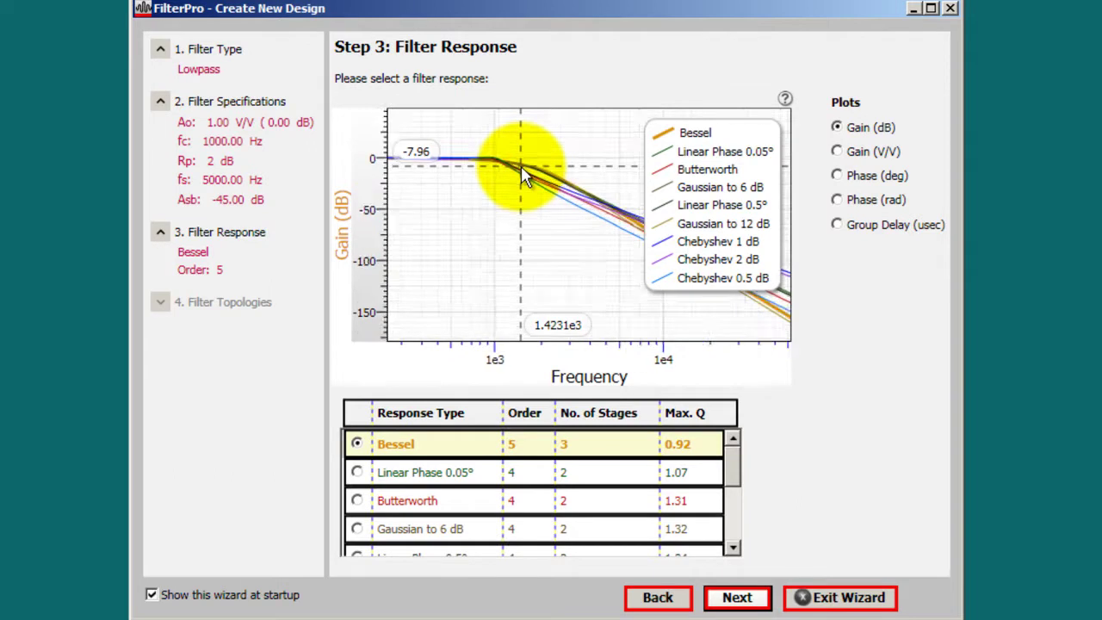
{"action": "scroll", "coordinate": [521, 165], "scroll_direction": "up", "scroll_amount": 1}
{"action": "left_click_drag", "start_coordinate": [583, 177], "coordinate": [542, 223]}
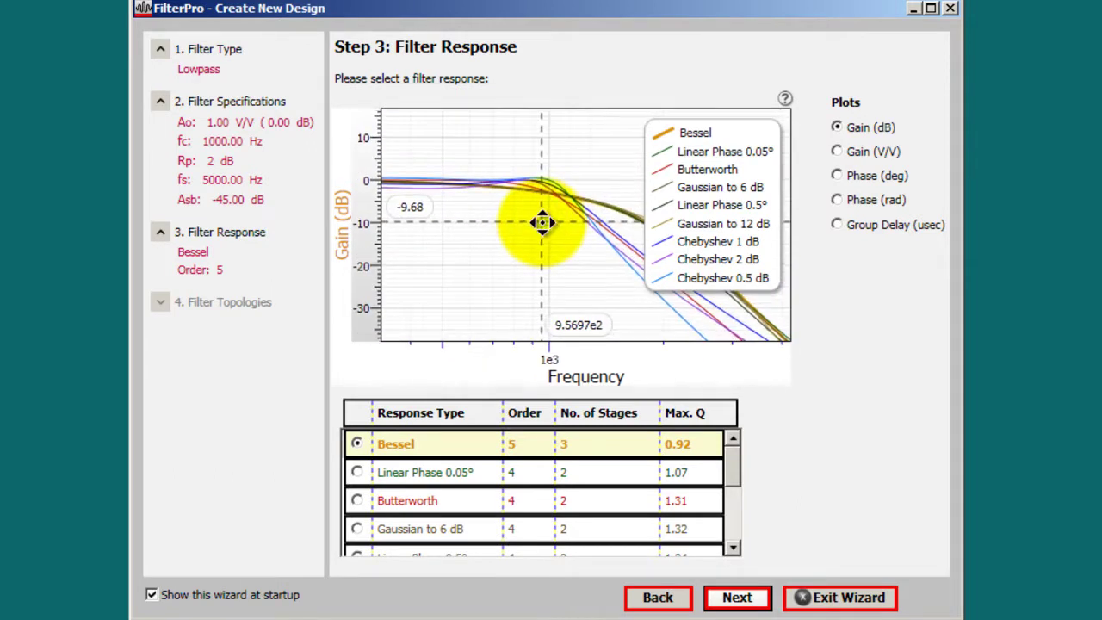
{"action": "scroll", "coordinate": [545, 194], "scroll_direction": "up", "scroll_amount": 3}
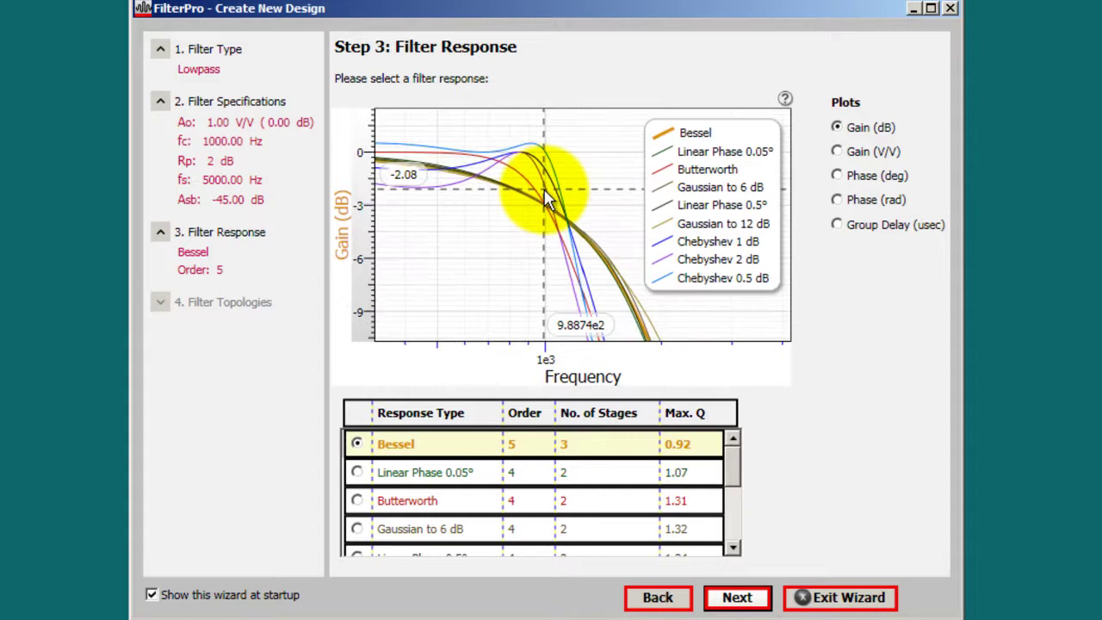
{"action": "scroll", "coordinate": [548, 200], "scroll_direction": "up", "scroll_amount": 3}
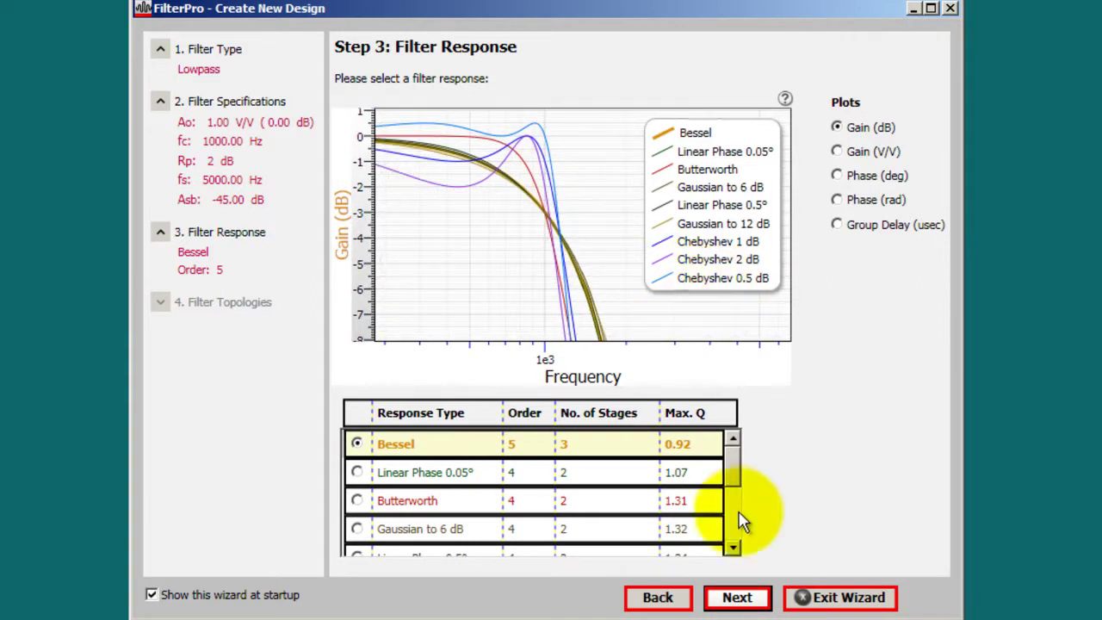
- Select the Chebyshev 0.5 dB response: order 4, 2 stages, Max Q 2.941
{"action": "left_click_drag", "start_coordinate": [732, 504], "coordinate": [728, 543]}
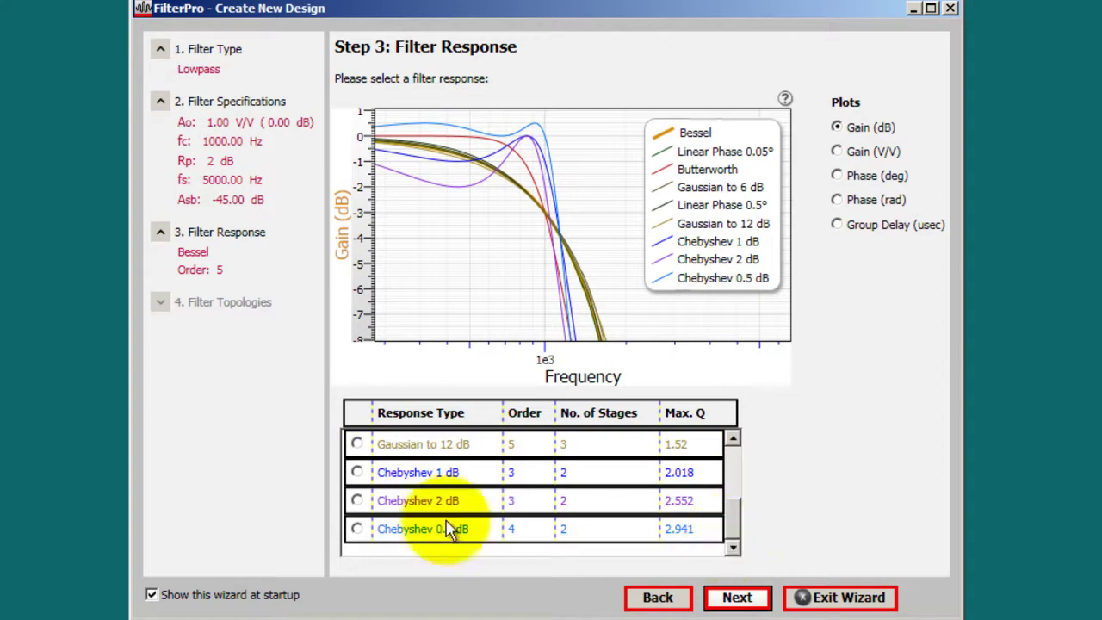
{"action": "left_click", "coordinate": [358, 529]}
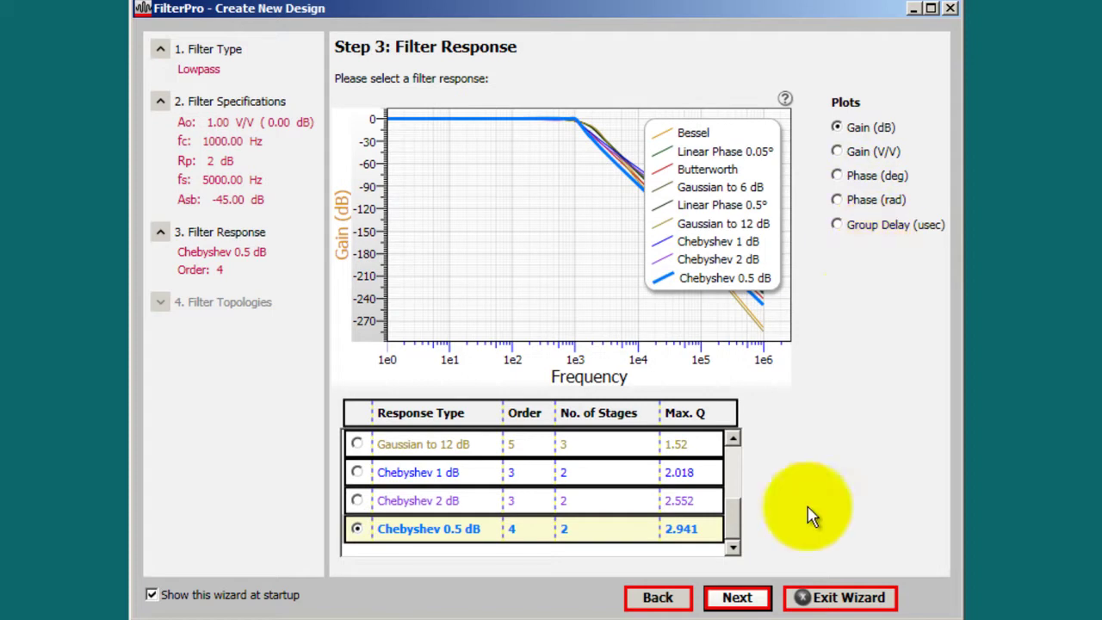
- Compare the fully differential and MFB topologies, settle on Sallen-Key, and finish the wizard
{"action": "left_click", "coordinate": [739, 599]}
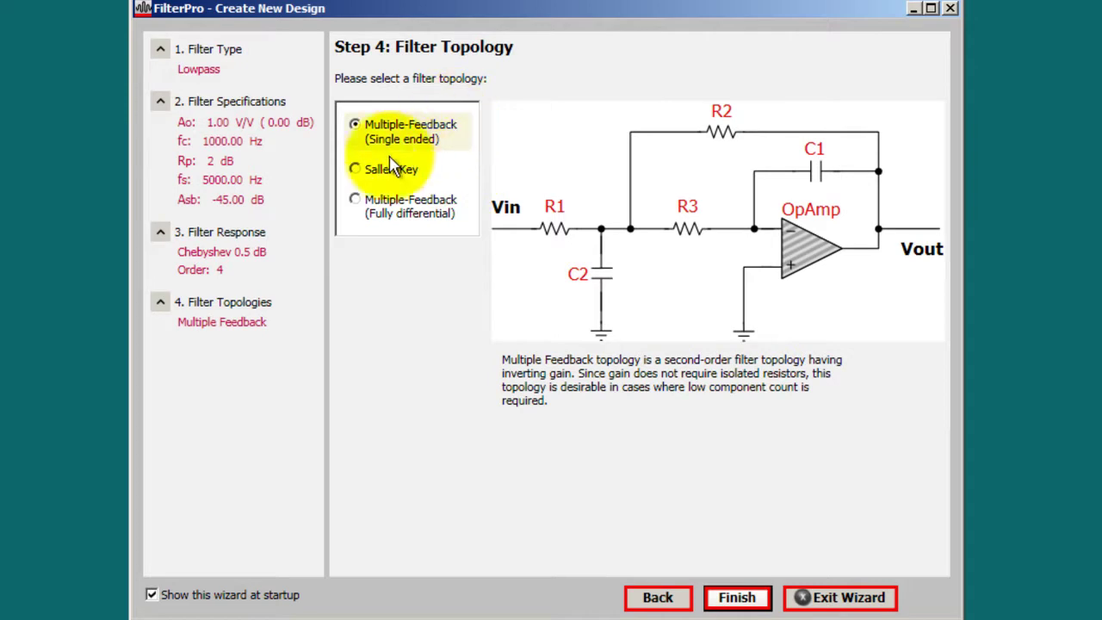
{"action": "left_click", "coordinate": [370, 174]}
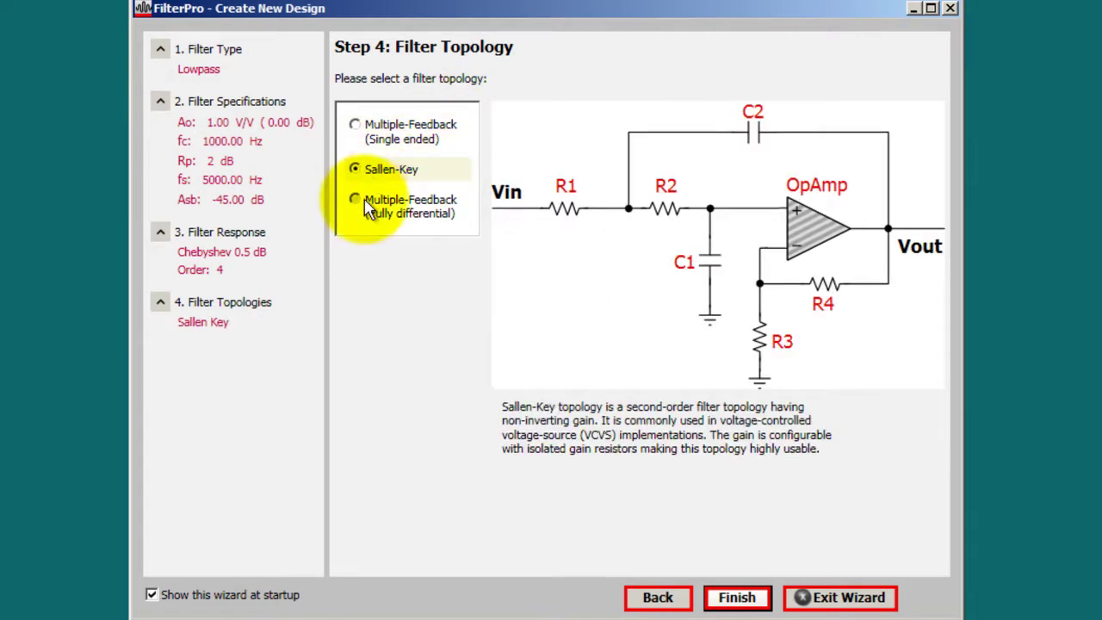
{"action": "left_click", "coordinate": [369, 205]}
{"action": "left_click", "coordinate": [366, 172]}
{"action": "left_click", "coordinate": [383, 127]}
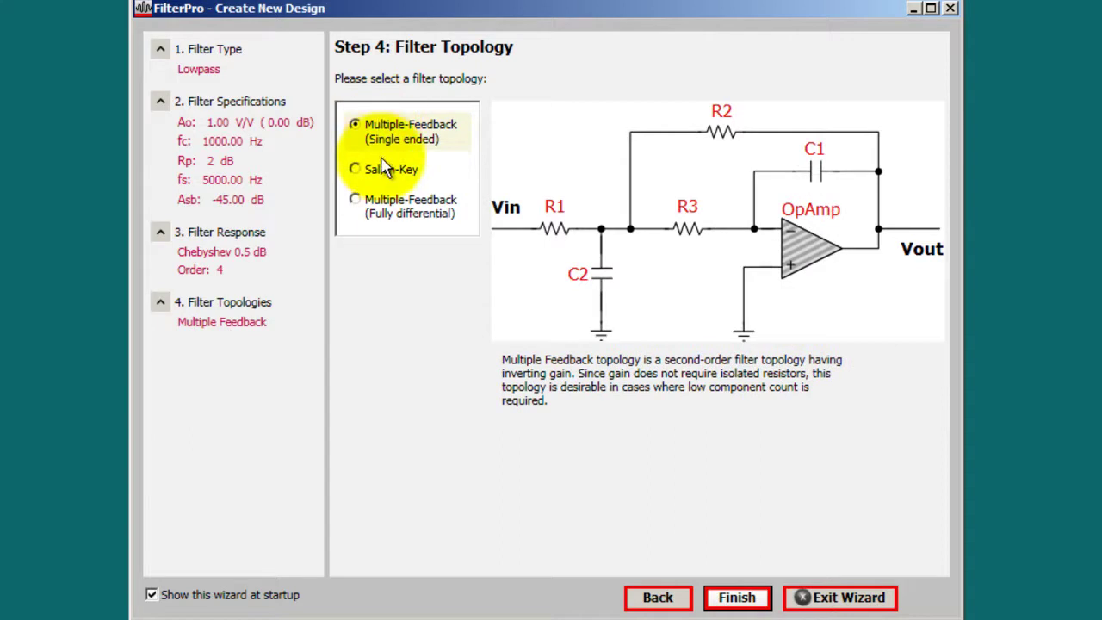
{"action": "left_click", "coordinate": [384, 172]}
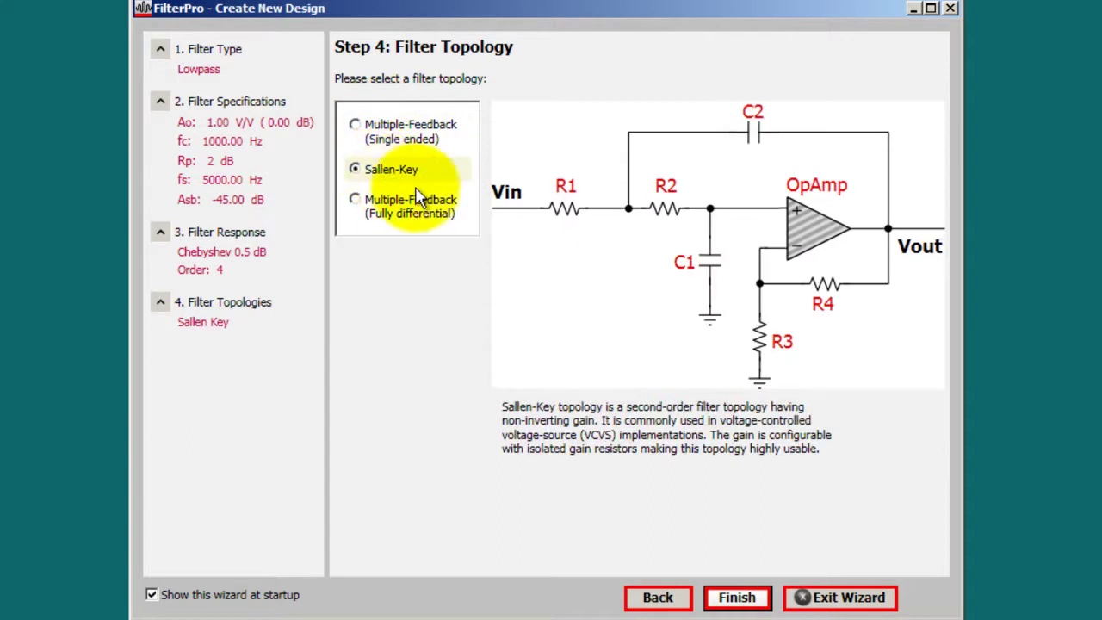
{"action": "left_click", "coordinate": [738, 599]}
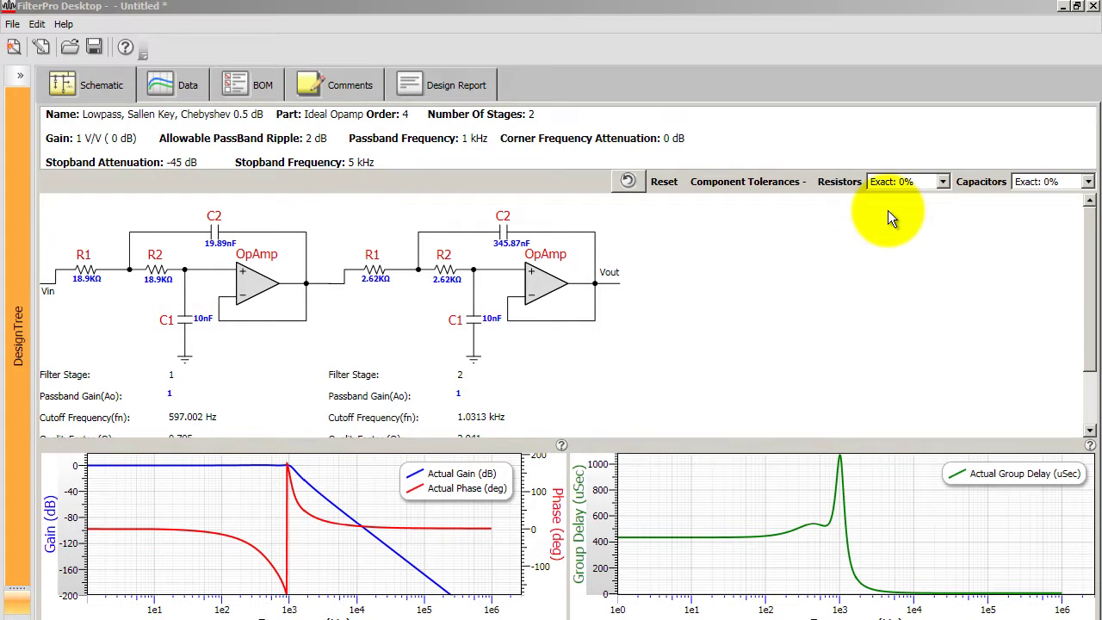
- Switch component values to E24 5% resistors and E12 10% capacitors
{"action": "left_click", "coordinate": [943, 185]}
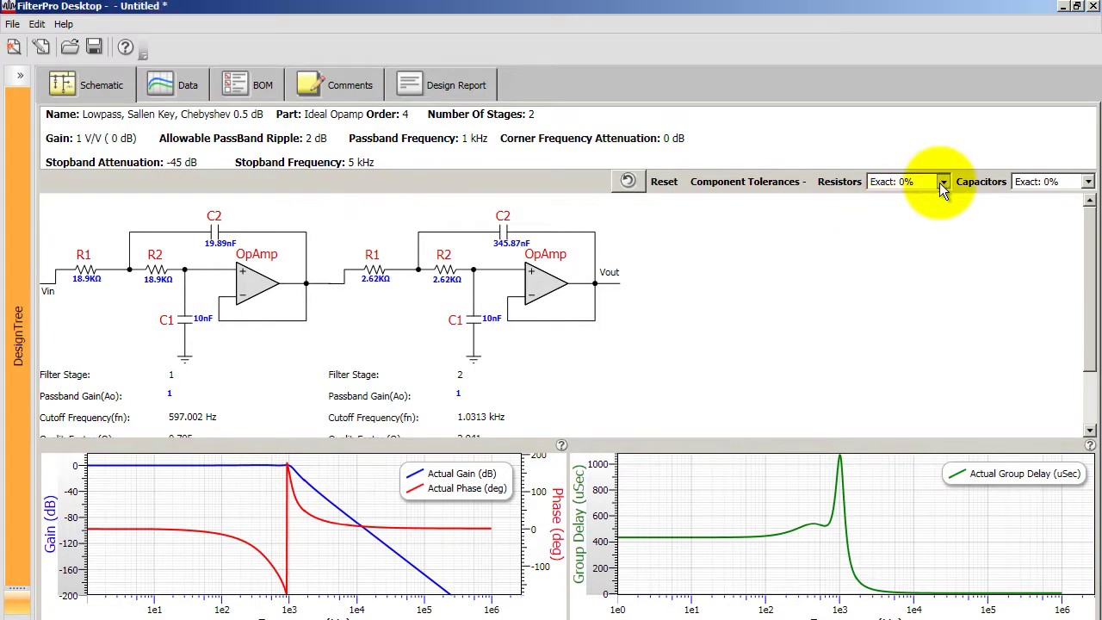
{"action": "left_click", "coordinate": [935, 238]}
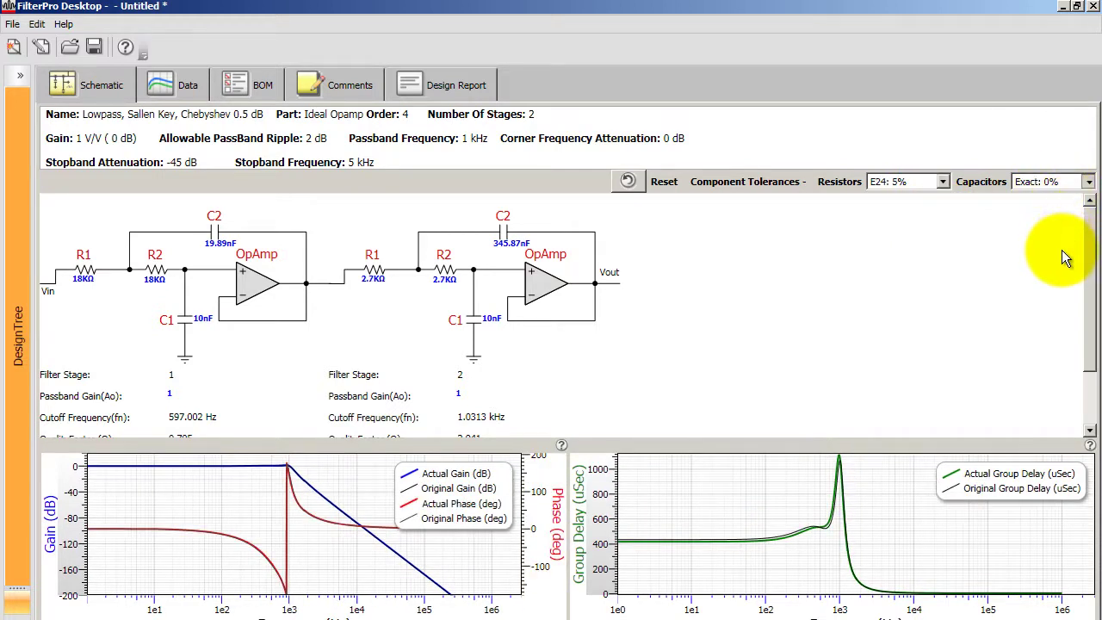
{"action": "key", "text": "Down"}
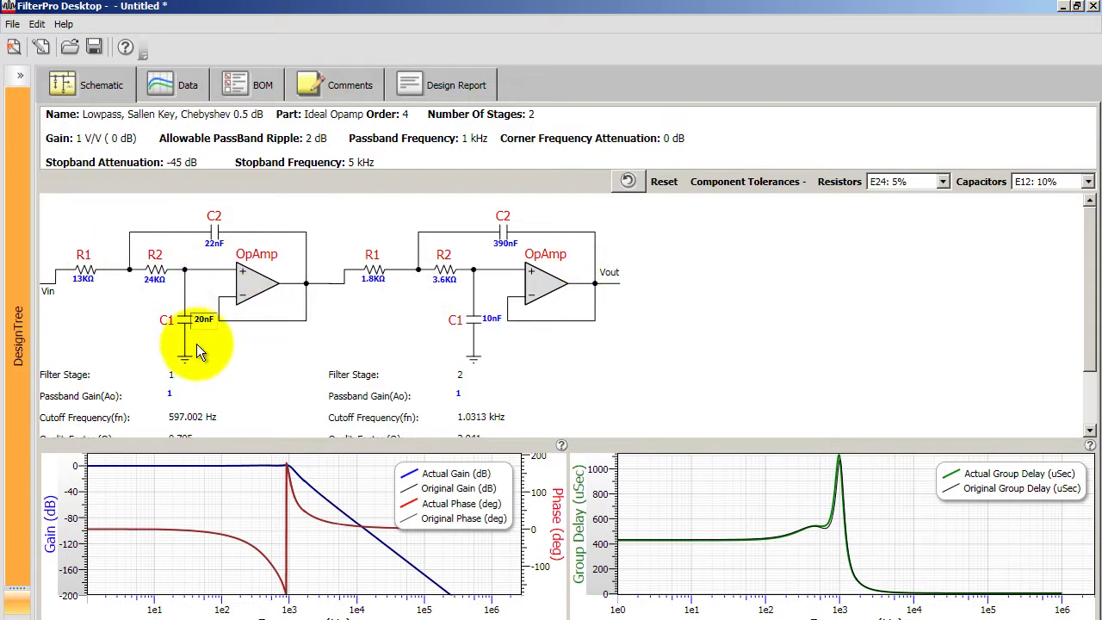
- Change stage-1 R2 to 20 kΩ so R1, C1 and C2 become 13 kΩ, 10 nF and 22 nF
{"action": "scroll", "coordinate": [206, 349], "scroll_direction": "down", "scroll_amount": 1}
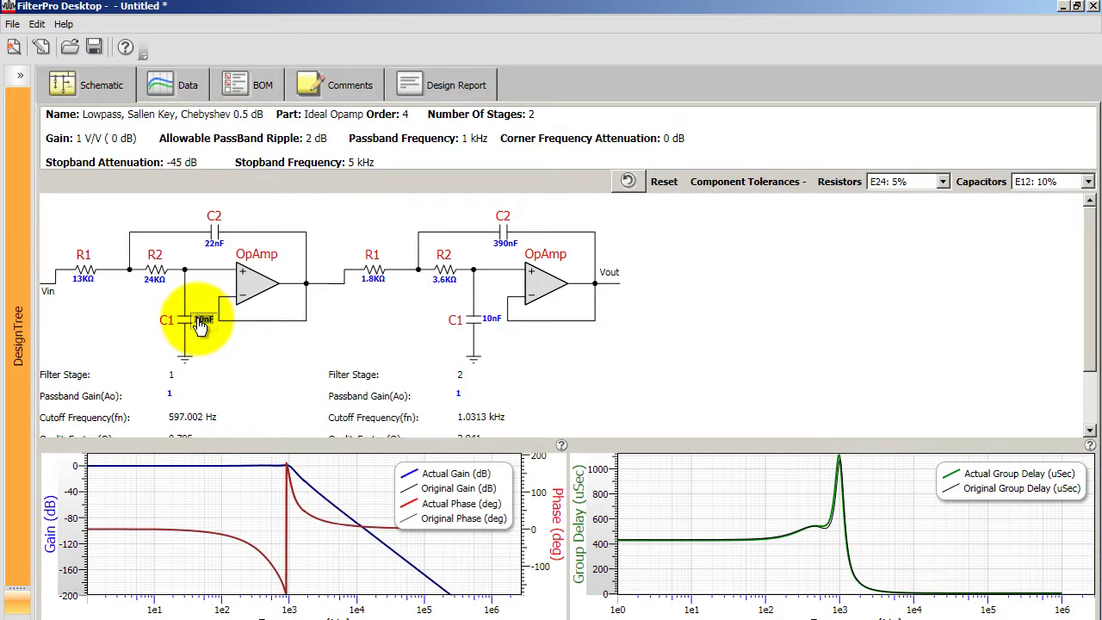
{"action": "scroll", "coordinate": [200, 323], "scroll_direction": "up", "scroll_amount": 1}
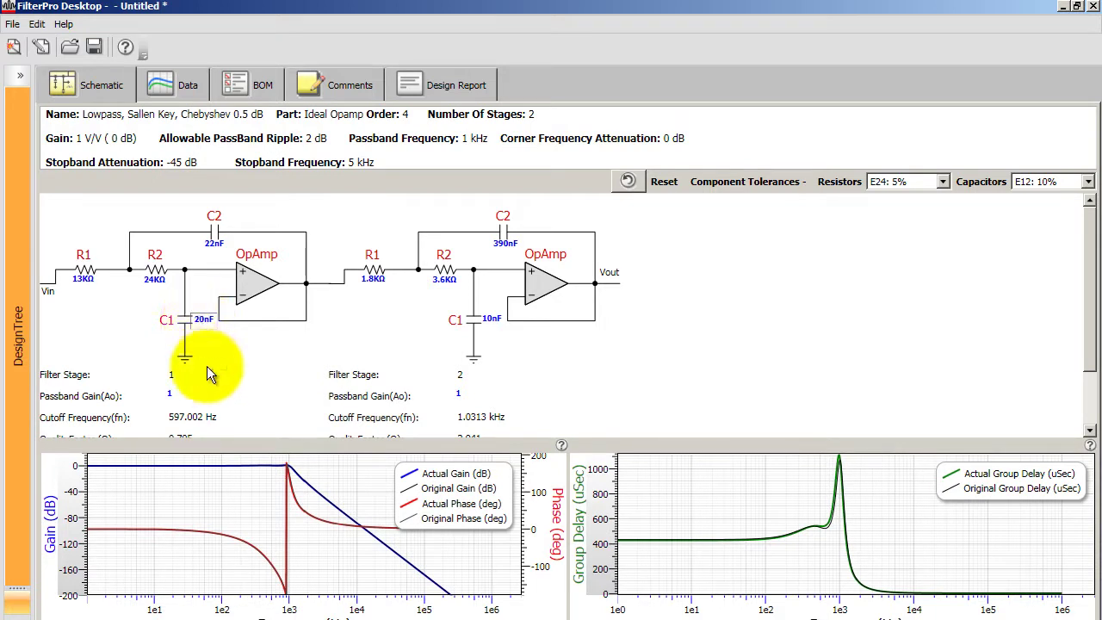
{"action": "left_click", "coordinate": [155, 293]}
{"action": "key", "text": "BackSpace"}
{"action": "key", "text": "BackSpace"}
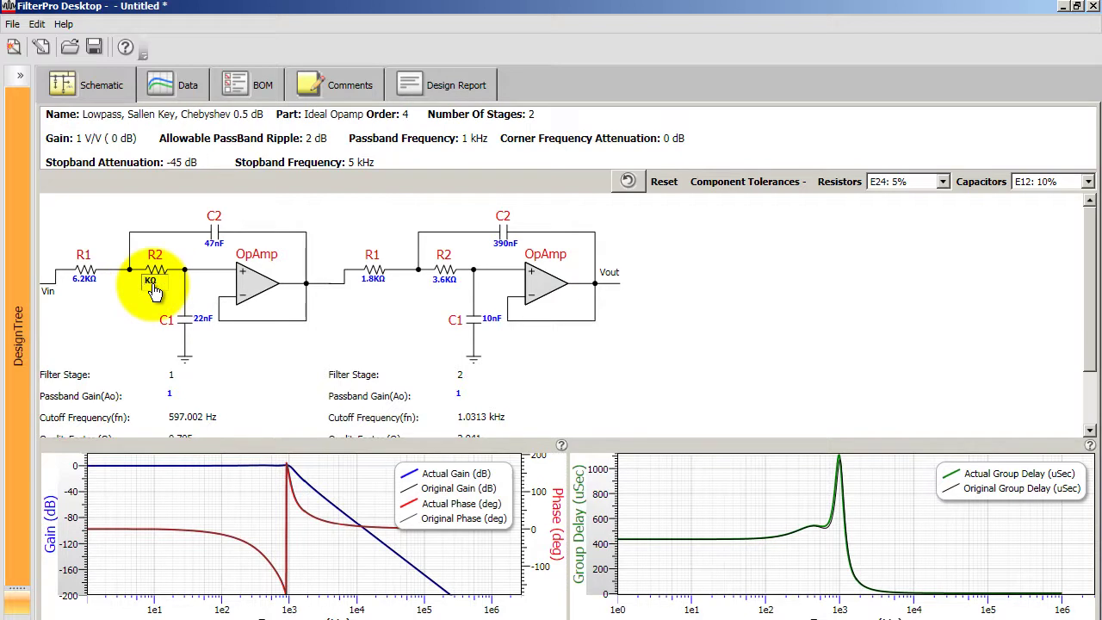
{"action": "type", "text": "20"}
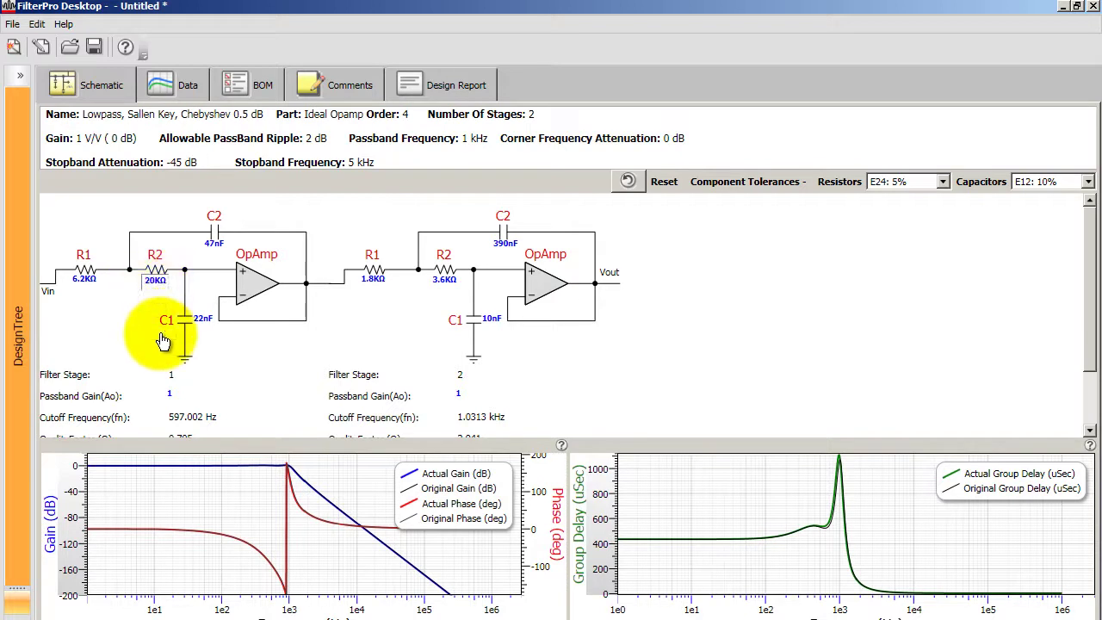
{"action": "key", "text": "Return"}
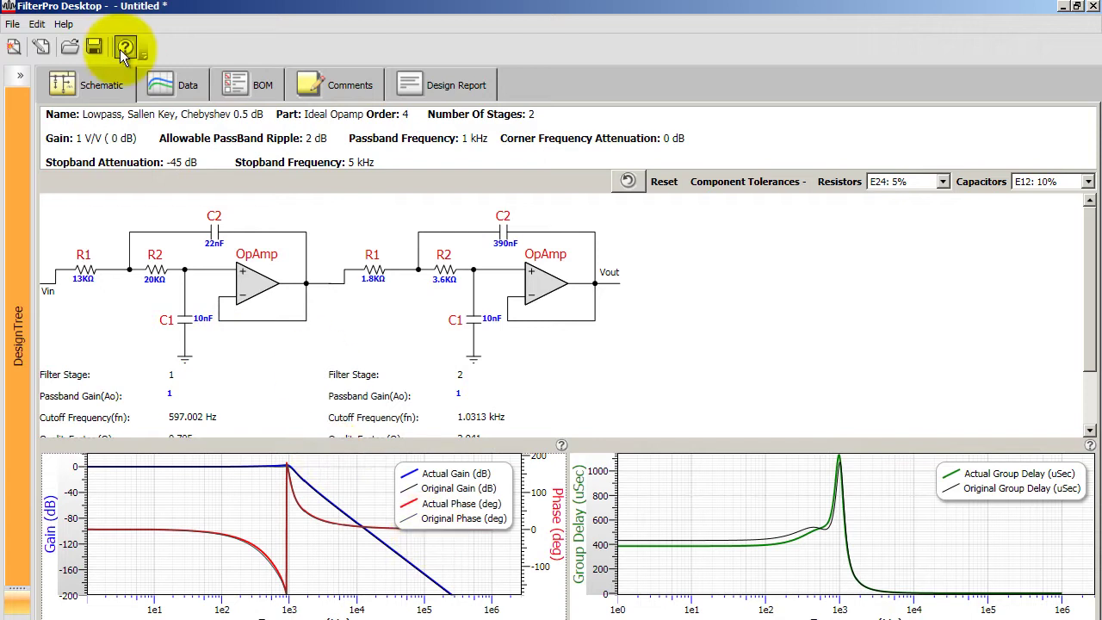
- Show the Data table, scroll through it, and select the 96.605 Hz row reading 0.083 dB
{"action": "left_click", "coordinate": [167, 91]}
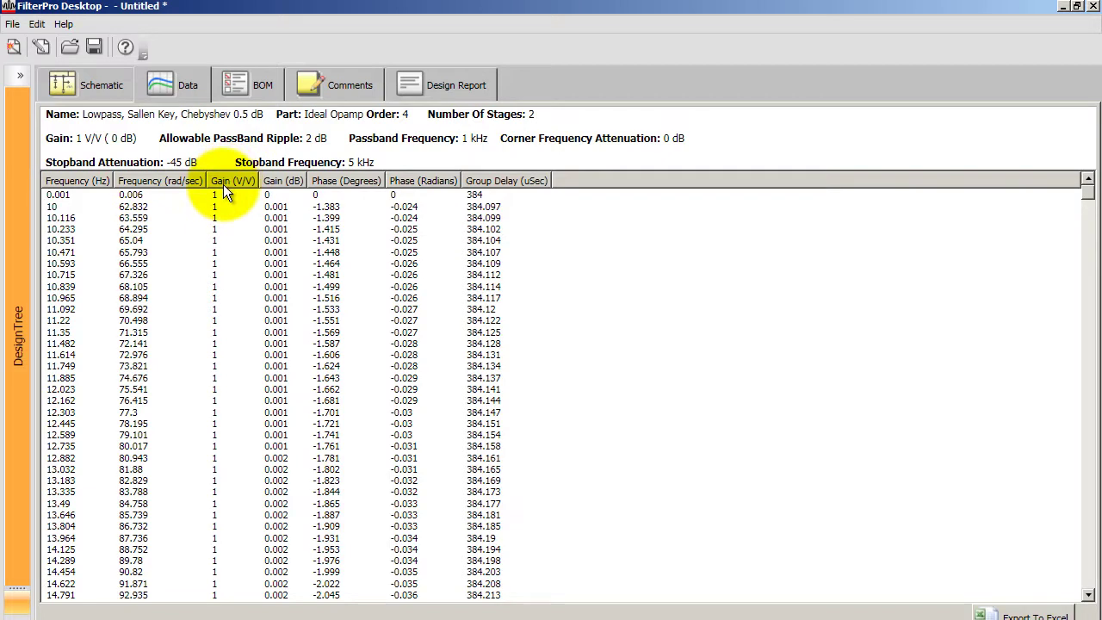
{"action": "left_click", "coordinate": [62, 265]}
{"action": "scroll", "coordinate": [61, 271], "scroll_direction": "down", "scroll_amount": 20}
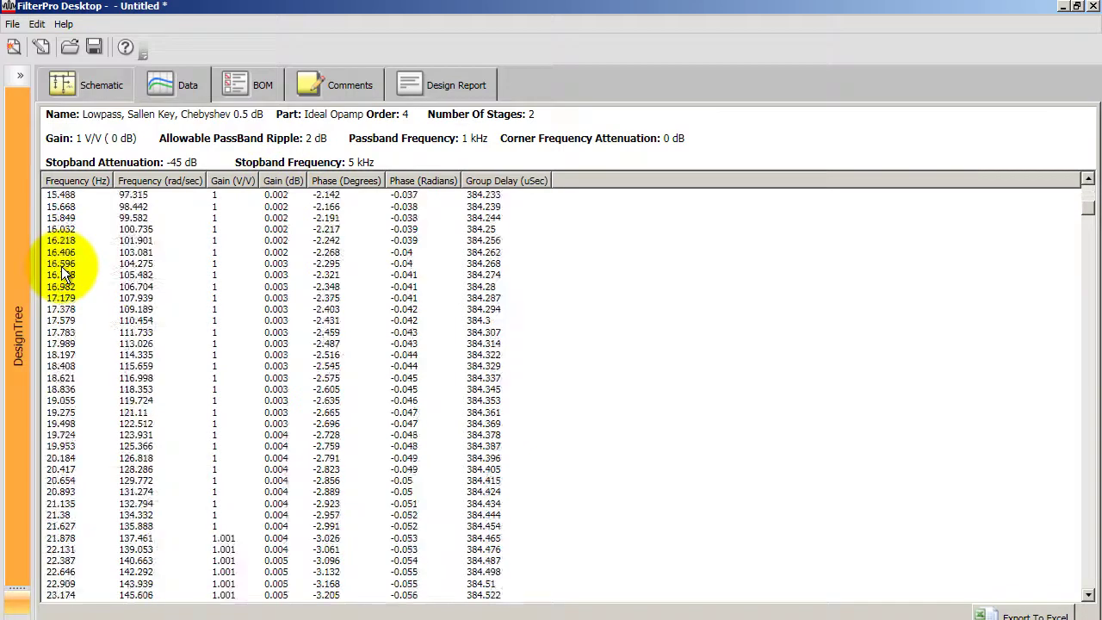
{"action": "scroll", "coordinate": [61, 266], "scroll_direction": "down", "scroll_amount": 20}
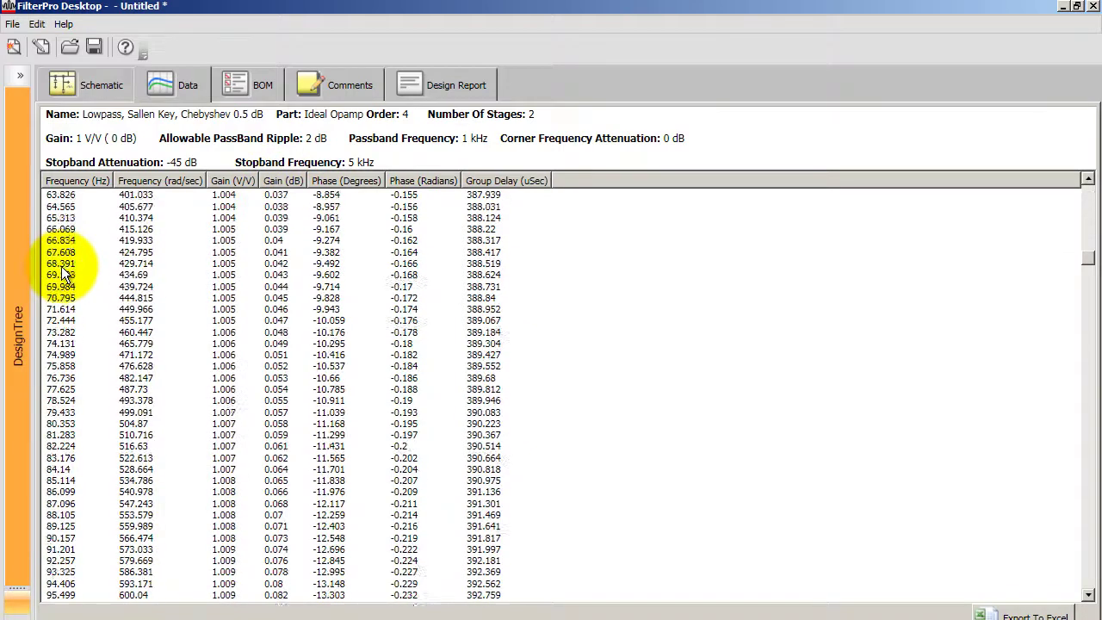
{"action": "scroll", "coordinate": [61, 266], "scroll_direction": "down", "scroll_amount": 14}
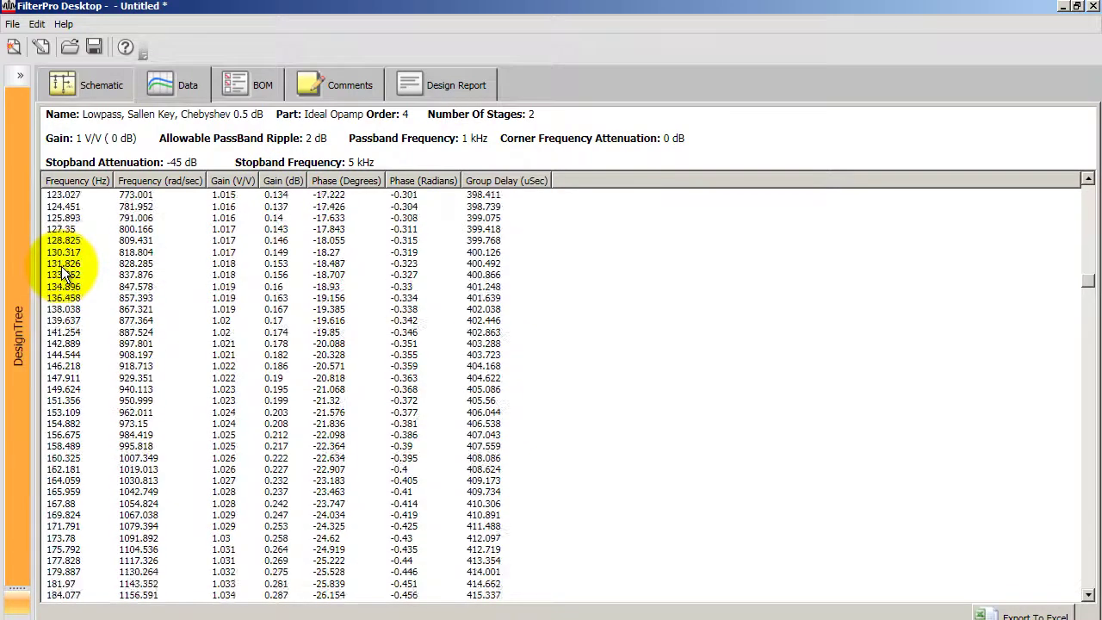
{"action": "scroll", "coordinate": [63, 272], "scroll_direction": "down", "scroll_amount": 5}
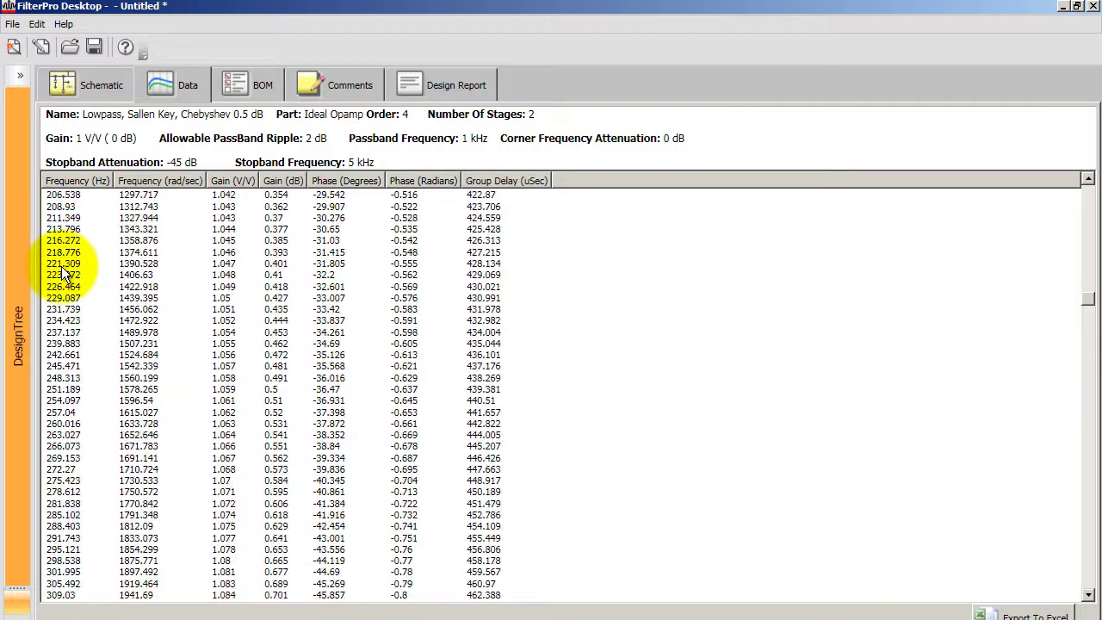
{"action": "scroll", "coordinate": [61, 267], "scroll_direction": "up", "scroll_amount": 20}
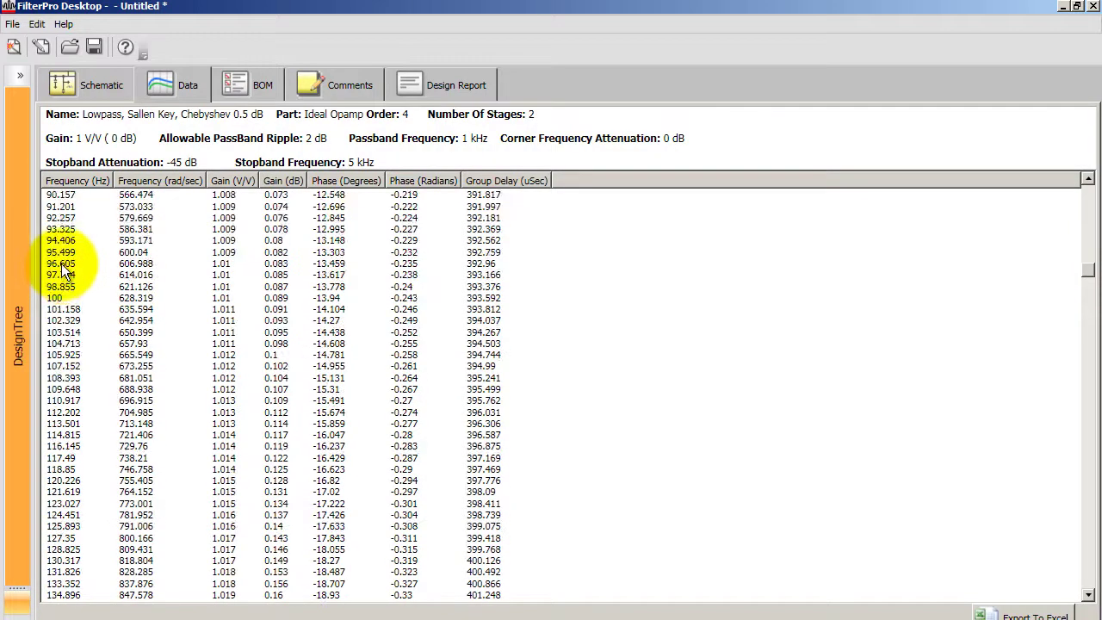
{"action": "left_click", "coordinate": [61, 265]}
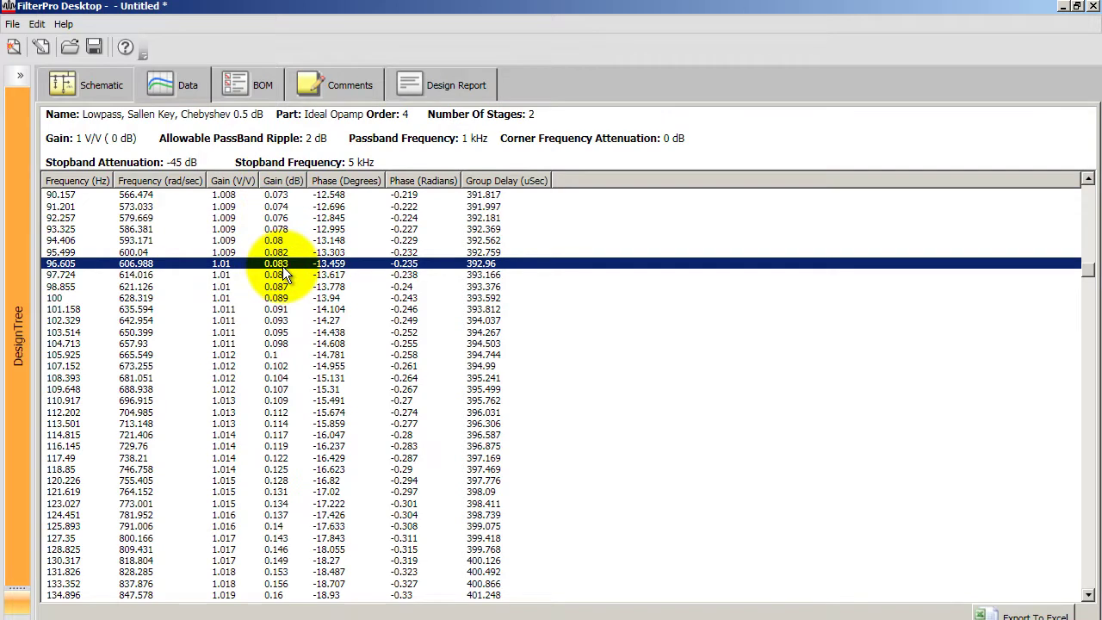
{"action": "scroll", "coordinate": [114, 327], "scroll_direction": "down", "scroll_amount": 8}
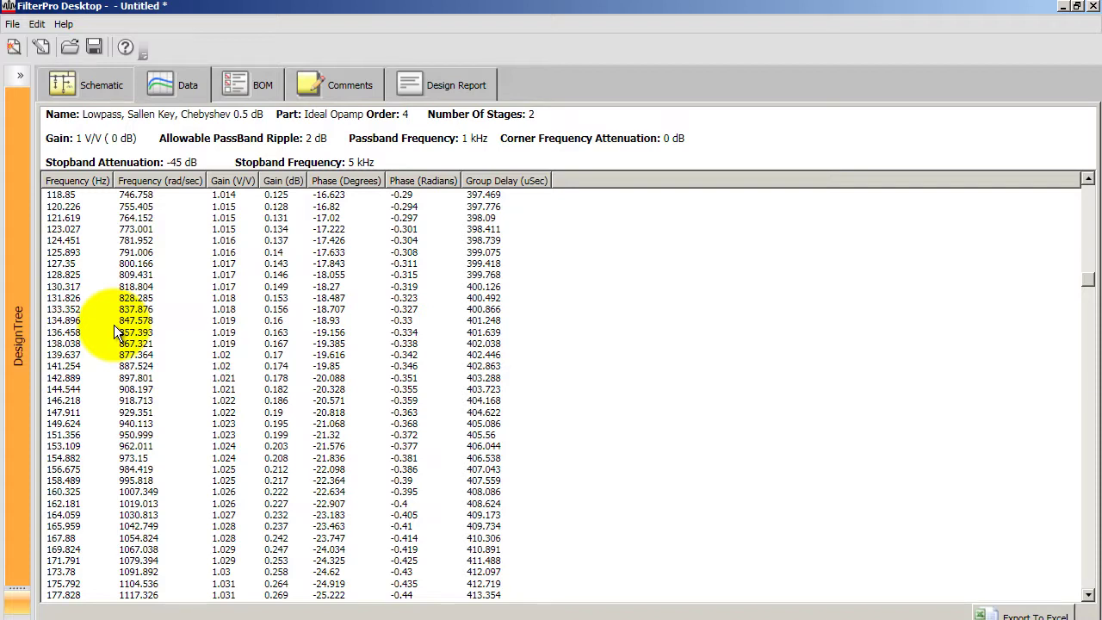
{"action": "scroll", "coordinate": [113, 325], "scroll_direction": "up", "scroll_amount": 12}
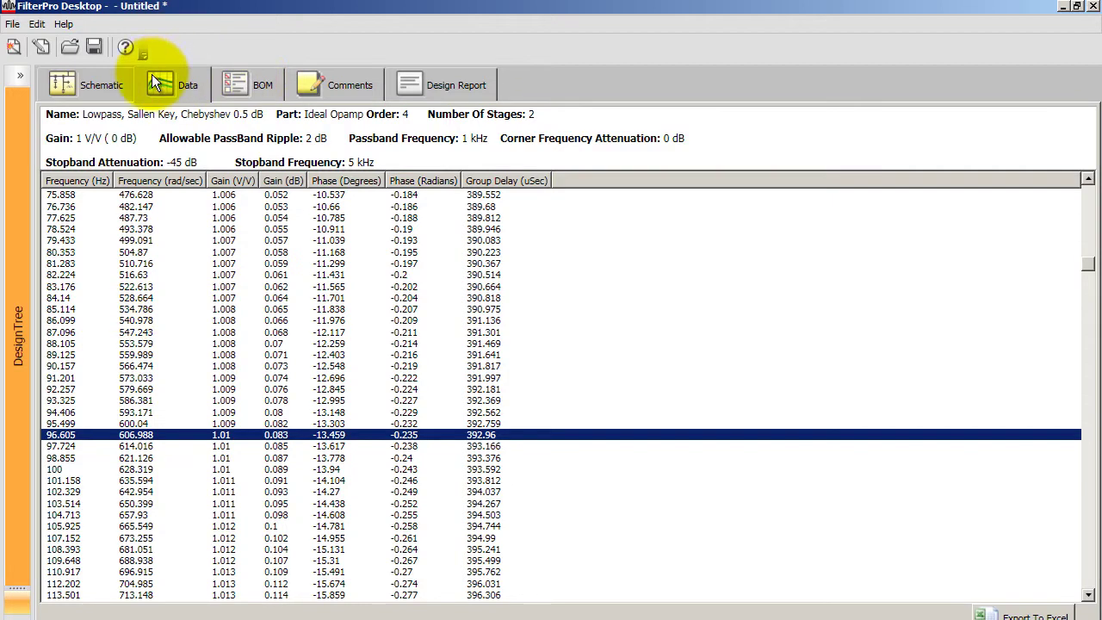
{"action": "scroll", "coordinate": [104, 283], "scroll_direction": "up", "scroll_amount": 1}
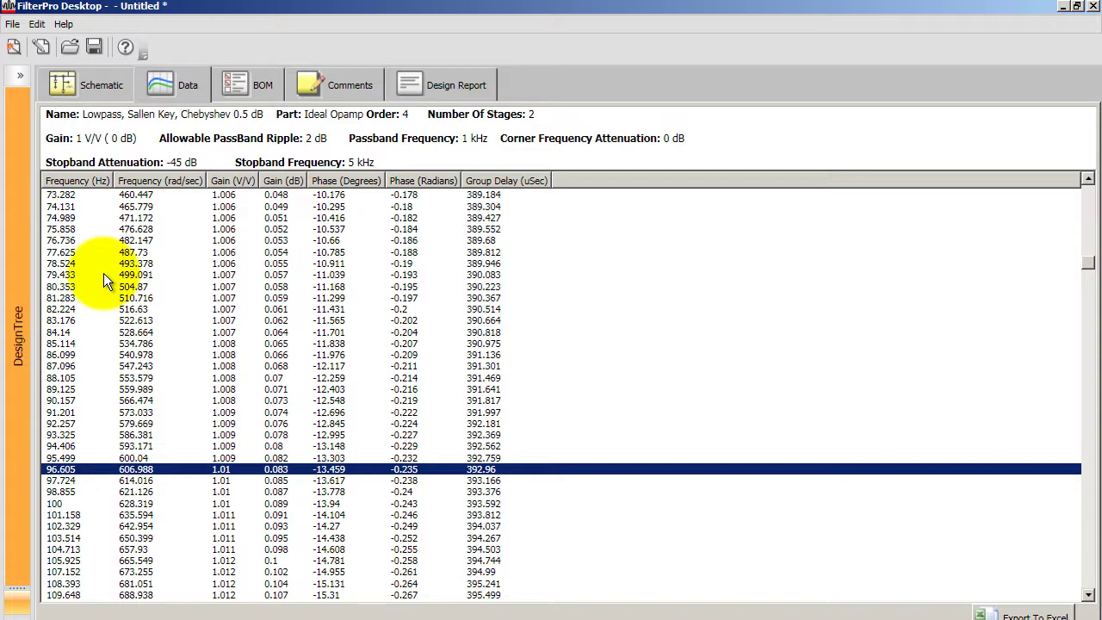
- Switch to the BOM tab to list both stages' parts, e.g. stage 2 R1 1.8 kΩ, C2 390 nF
{"action": "left_click", "coordinate": [255, 85]}
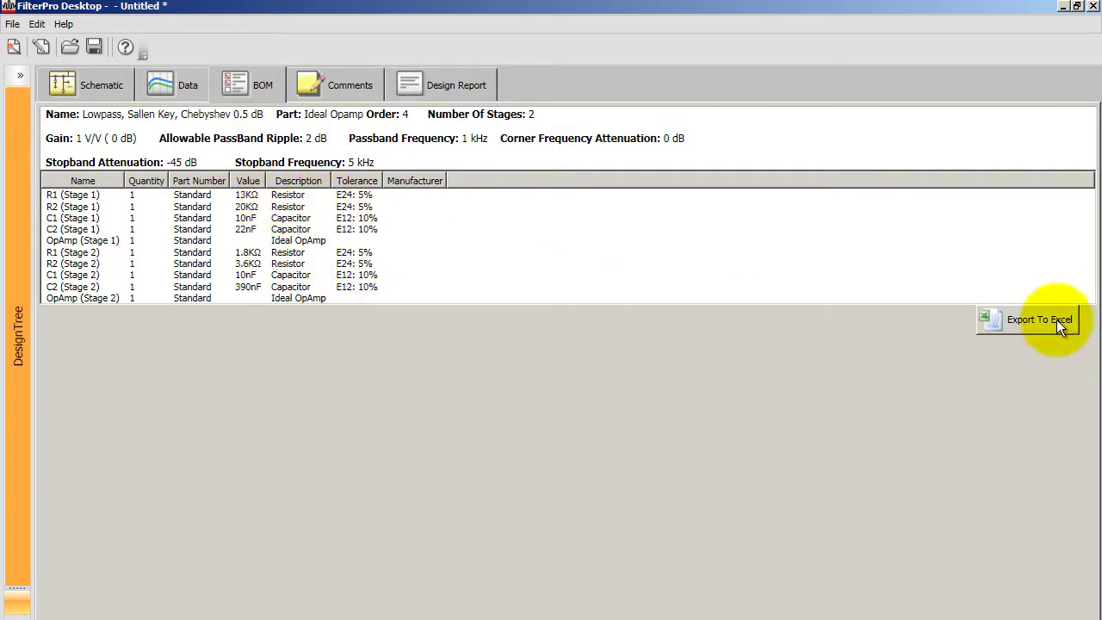
- Page through the design report's schematic, stage parameters and BOM, then go back to the Schematic view with gain, phase and group-delay plots
{"action": "left_click", "coordinate": [436, 88]}
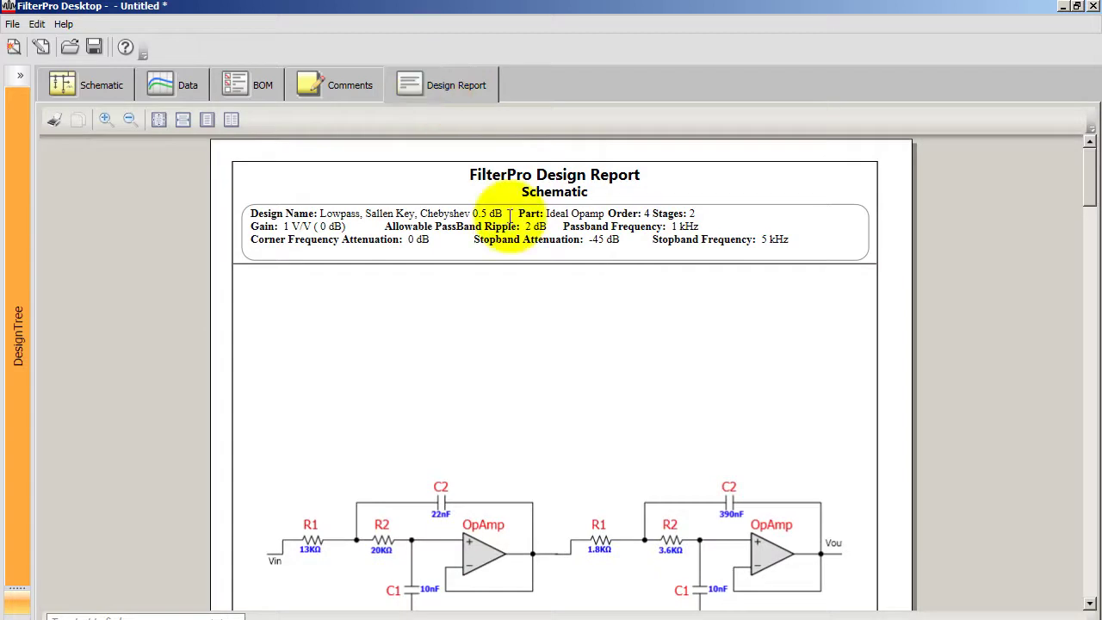
{"action": "scroll", "coordinate": [549, 308], "scroll_direction": "down", "scroll_amount": 10}
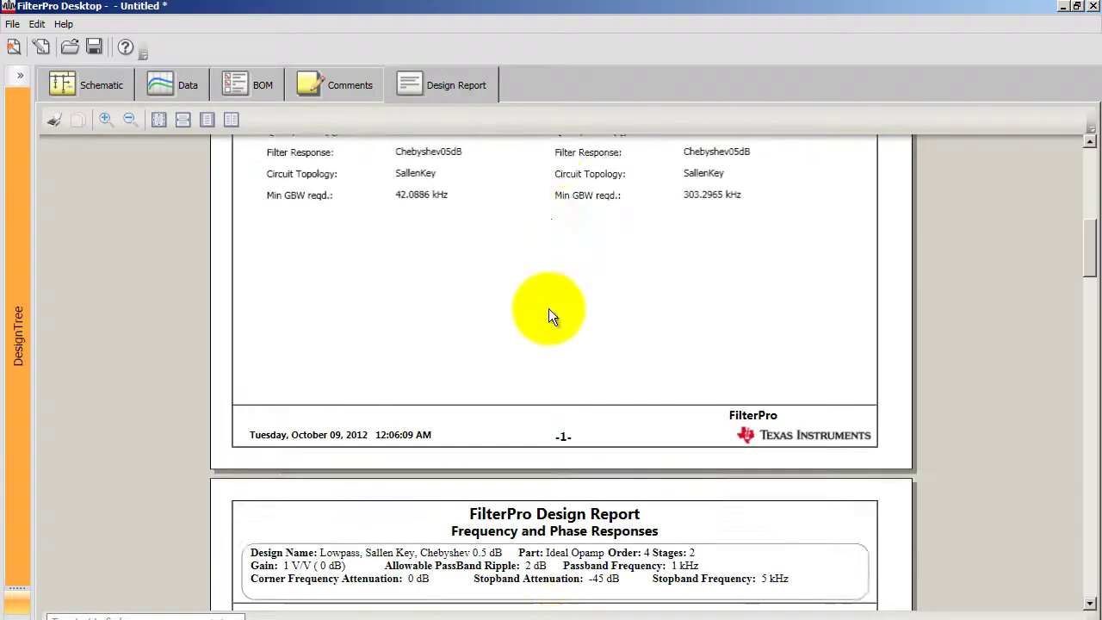
{"action": "scroll", "coordinate": [548, 308], "scroll_direction": "down", "scroll_amount": 15}
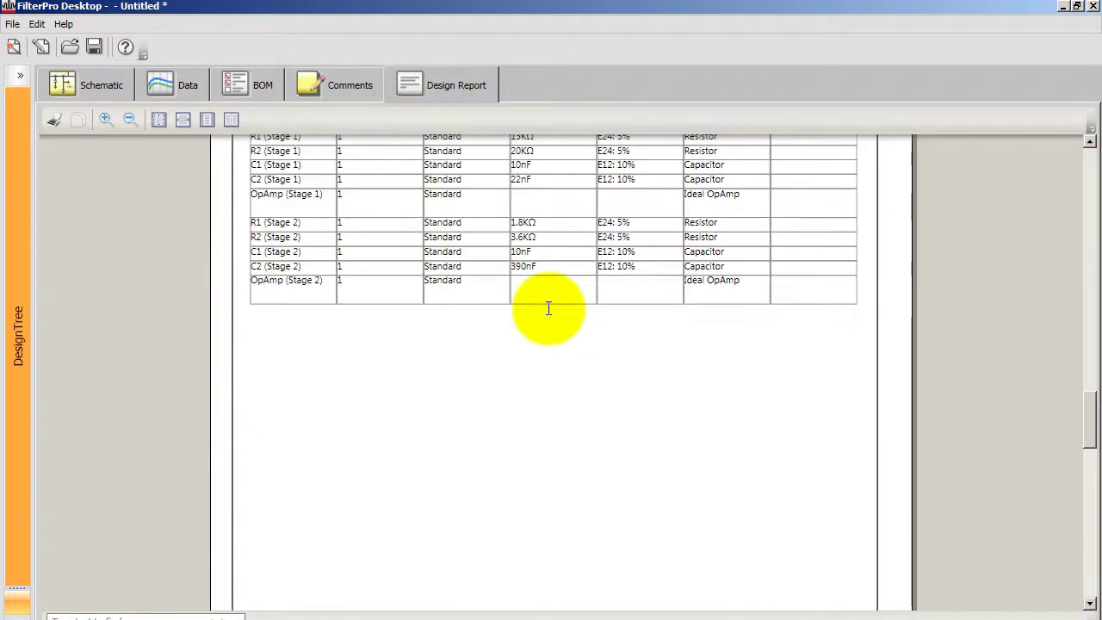
{"action": "scroll", "coordinate": [549, 309], "scroll_direction": "down", "scroll_amount": 2}
{"action": "scroll", "coordinate": [549, 308], "scroll_direction": "up", "scroll_amount": 5}
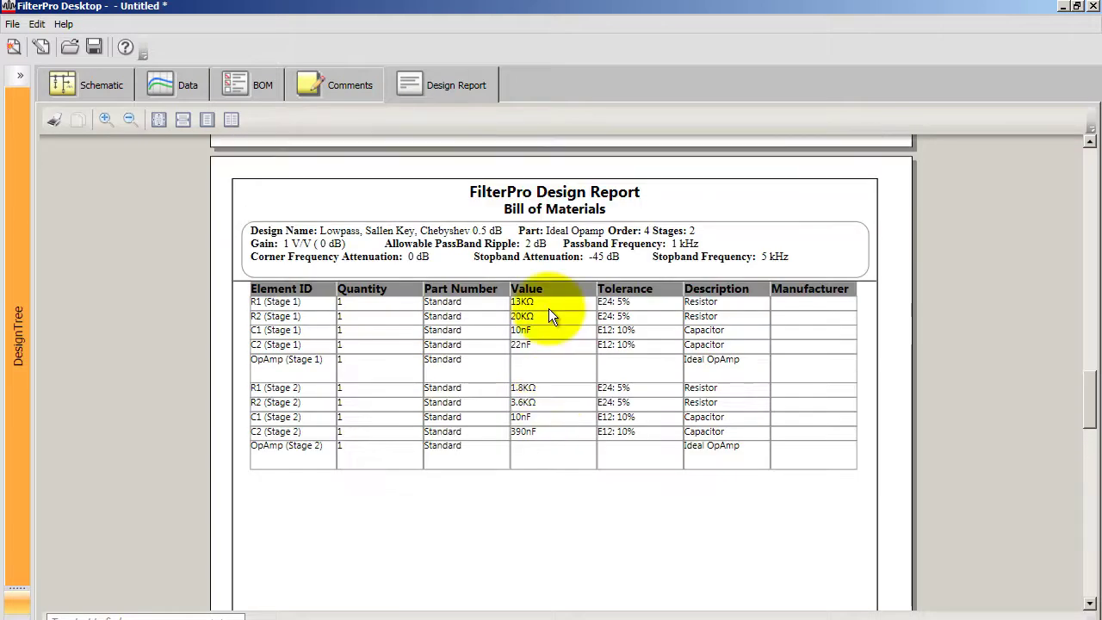
{"action": "scroll", "coordinate": [549, 308], "scroll_direction": "up", "scroll_amount": 20}
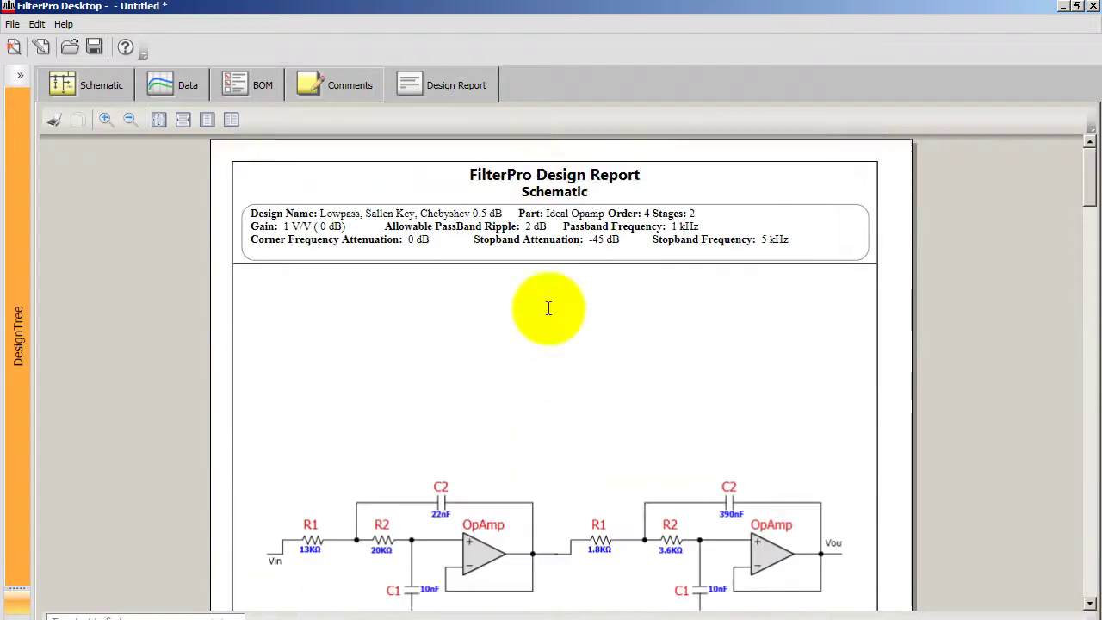
{"action": "scroll", "coordinate": [548, 308], "scroll_direction": "down", "scroll_amount": 8}
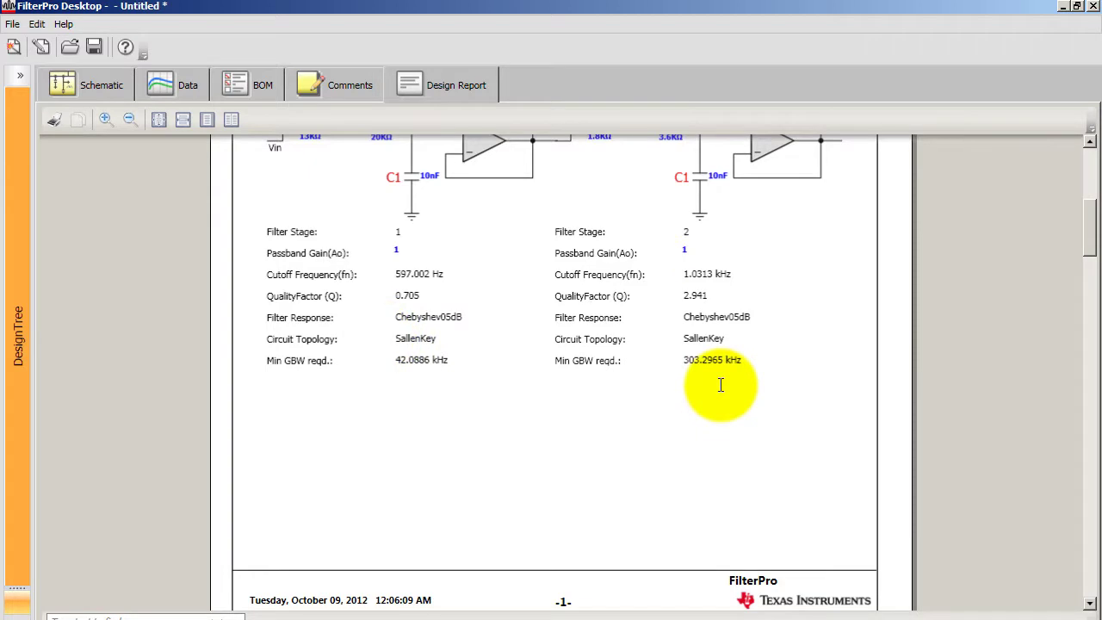
{"action": "left_click", "coordinate": [103, 86]}
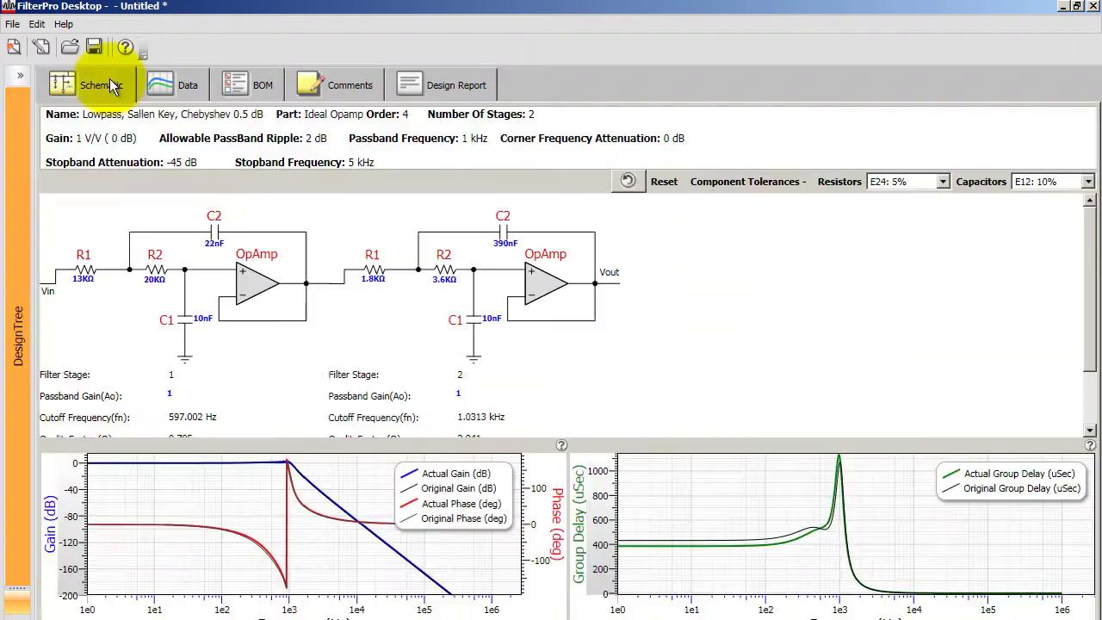